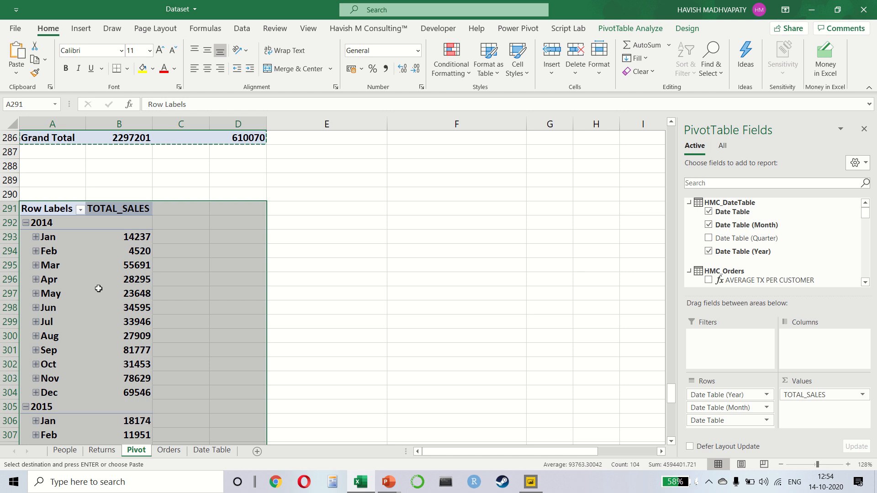
# Remove the Date Table field from the pivot's rows, keeping only the year and month levels.
pyautogui.click(99, 292)
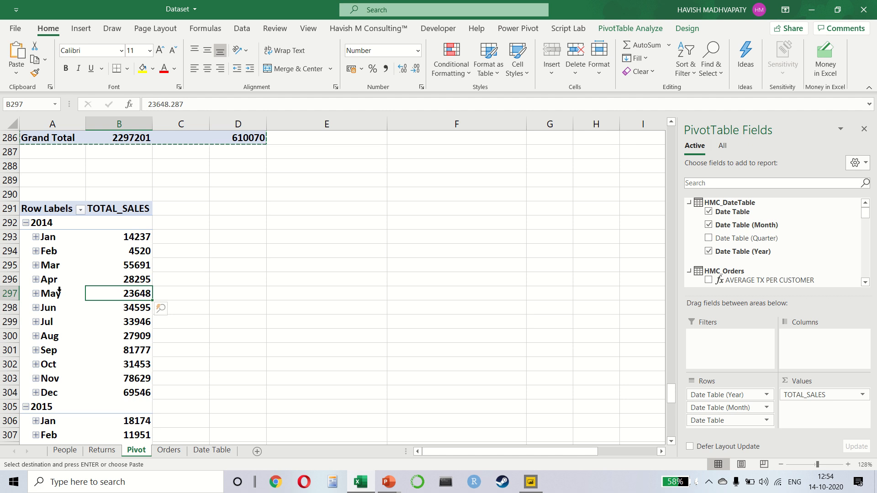
pyautogui.click(725, 418)
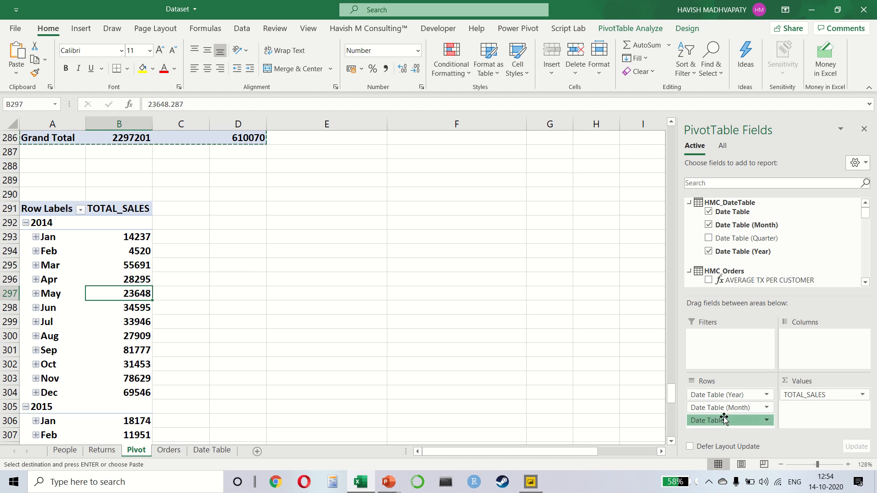
pyautogui.moveTo(724, 418); pyautogui.dragTo(598, 394)
pyautogui.click(64, 275)
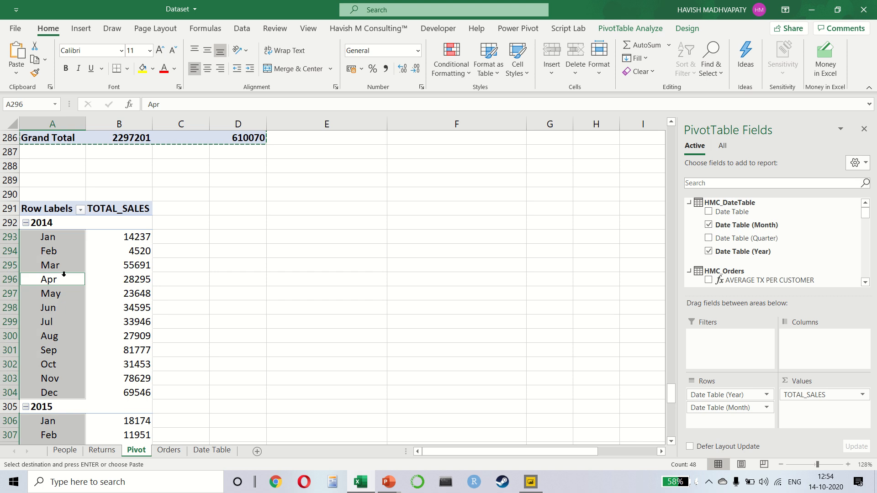
pyautogui.click(64, 276)
pyautogui.click(50, 250)
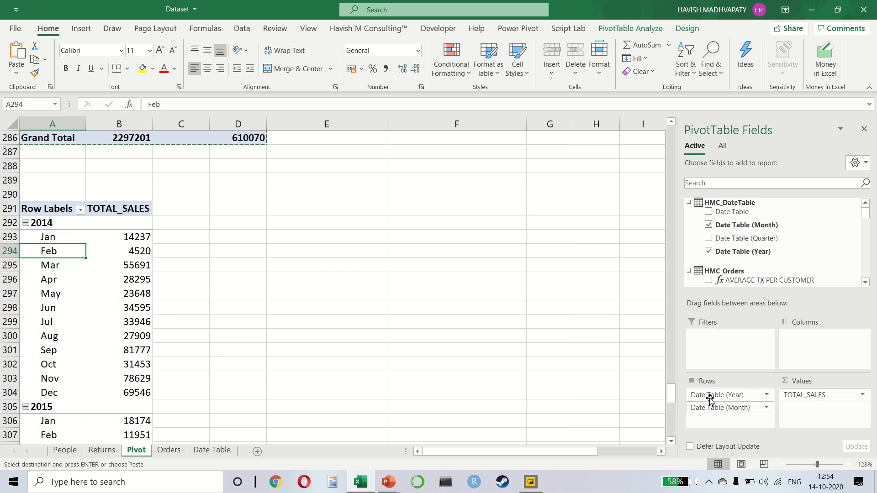
# Compare the January TOTAL_SALES values of 2014 and 2015 in the monthly pivot table.
pyautogui.press('ctrl')
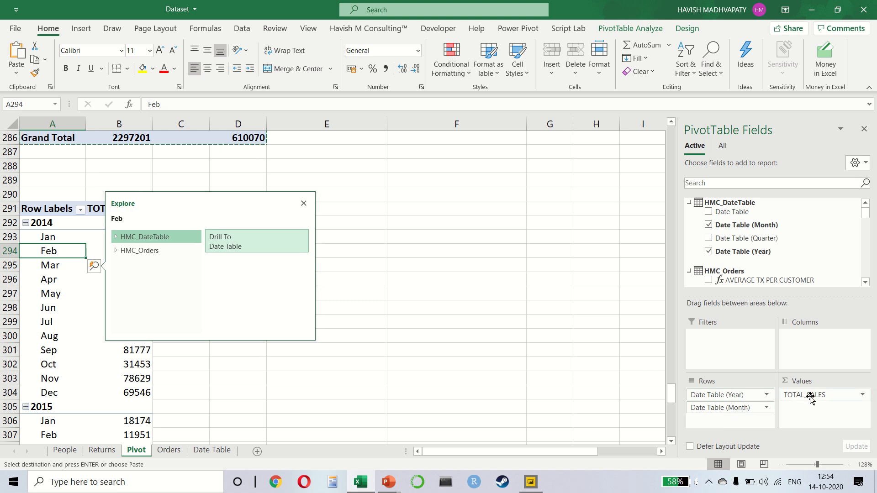
pyautogui.click(139, 374)
pyautogui.click(140, 373)
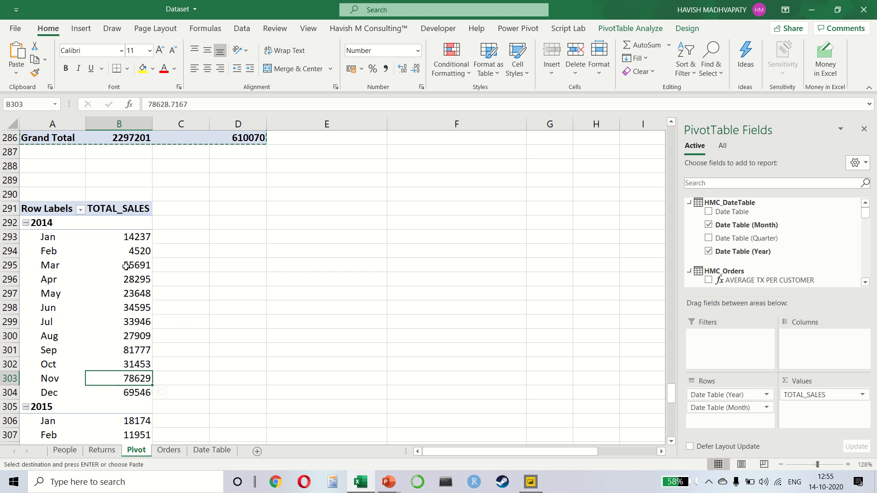
pyautogui.scroll(-1, 126, 267)
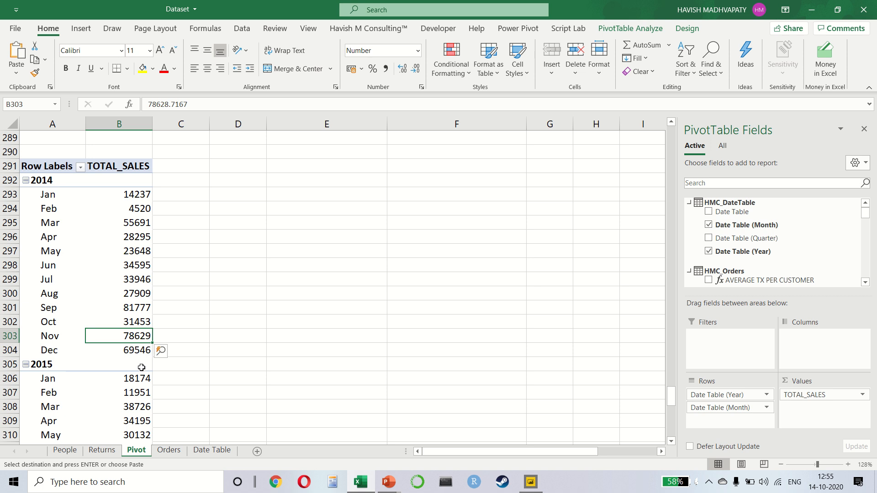
pyautogui.click(128, 381)
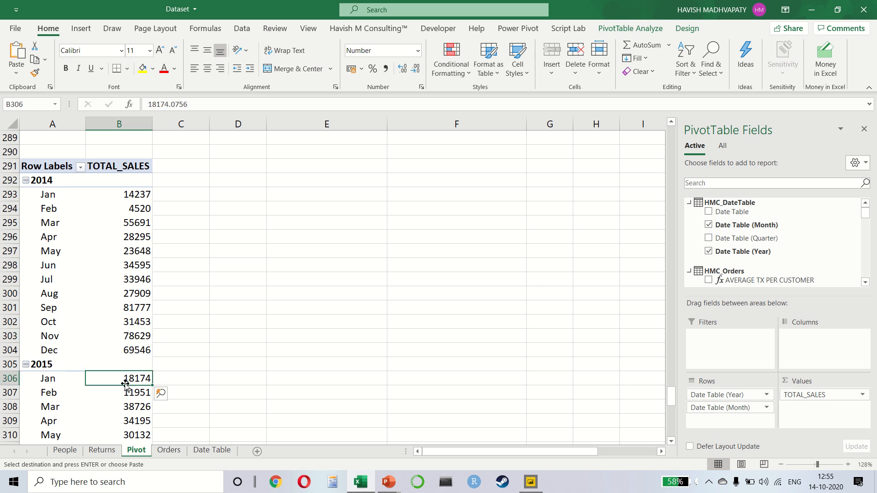
pyautogui.keyDown('ctrl'); pyautogui.click(142, 196); pyautogui.keyUp('ctrl')
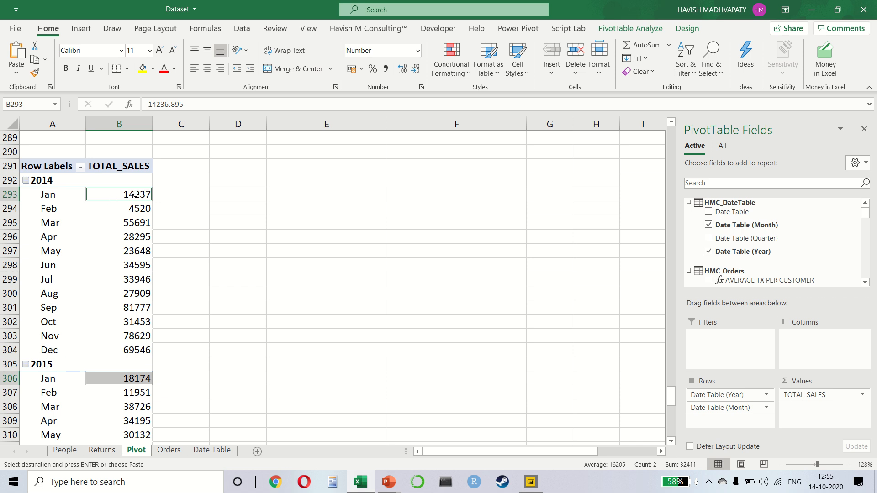
pyautogui.click(132, 195)
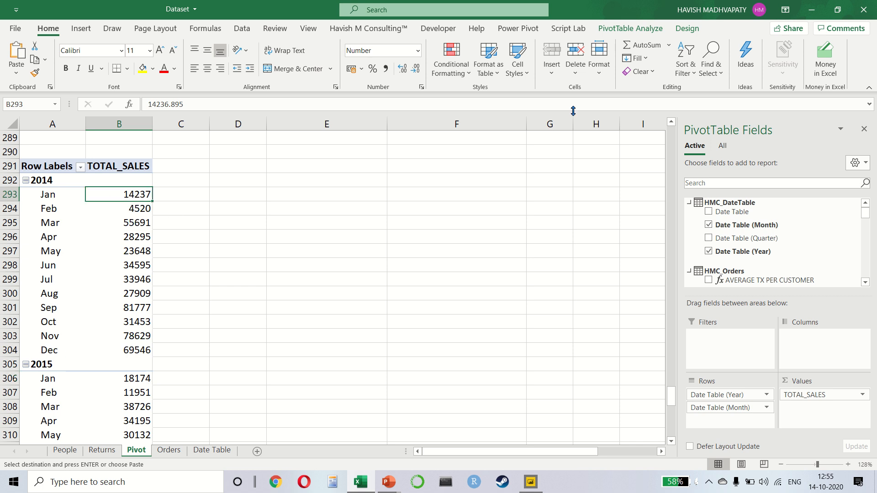
# Create a new Power Pivot measure in the HMC_Orders table and name it PREVIOUS YEAR 01.
pyautogui.click(518, 29)
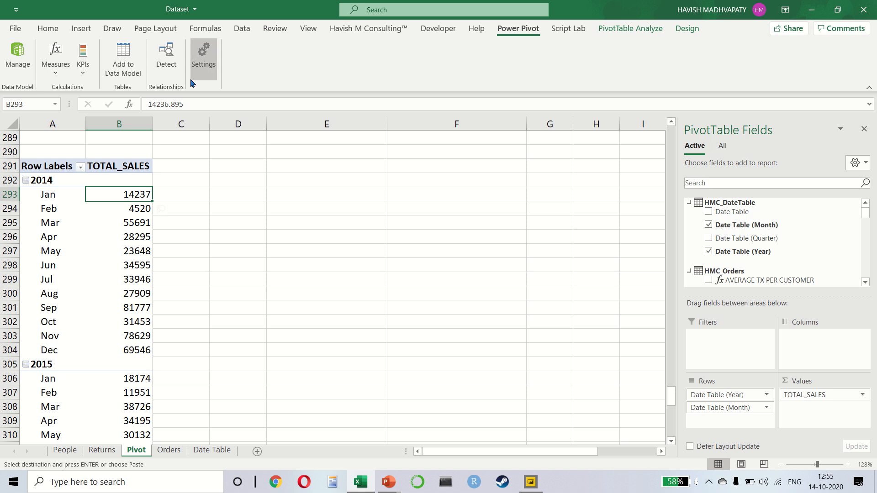
pyautogui.click(55, 64)
pyautogui.click(87, 89)
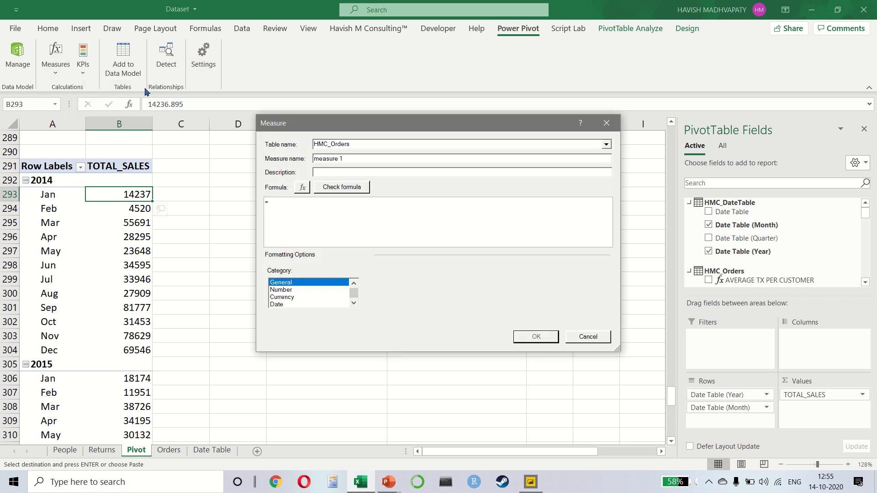
pyautogui.doubleClick(356, 162)
pyautogui.hotkey('ctrl', 'a')
pyautogui.press('capslock')
pyautogui.write('PRE')
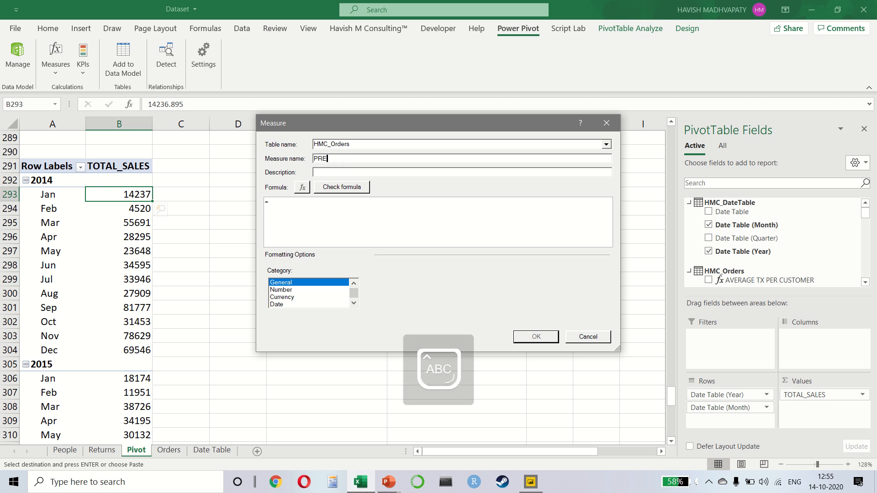
pyautogui.write('VIOUS YEAR ')
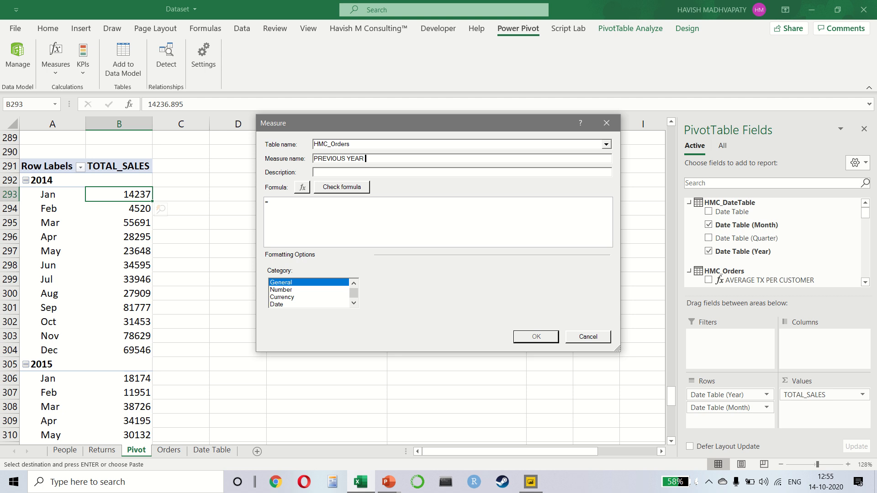
pyautogui.write('01')
# Begin the measure's formula with CALCULATE, using [TOTAL_SALES] as its expression.
pyautogui.press('Tab')
pyautogui.press('Tab')
pyautogui.press('Tab')
pyautogui.press('Tab')
pyautogui.write('CAL')
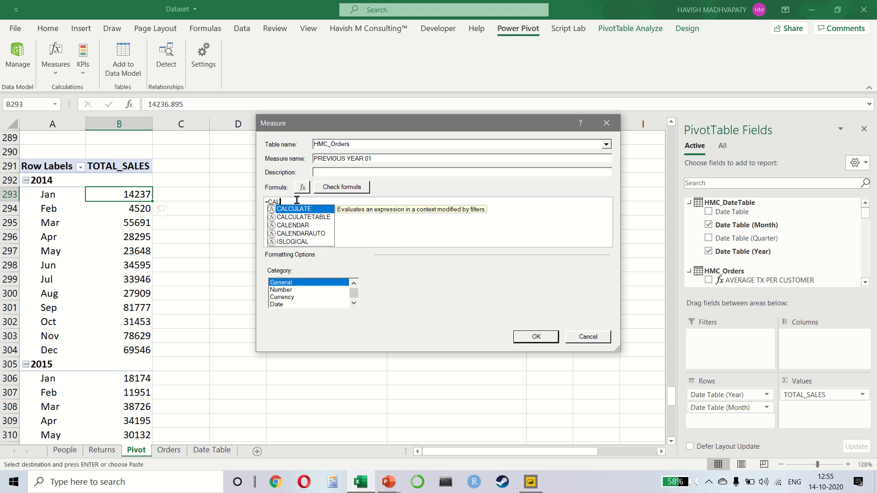
pyautogui.press('Tab')
pyautogui.write('TOT')
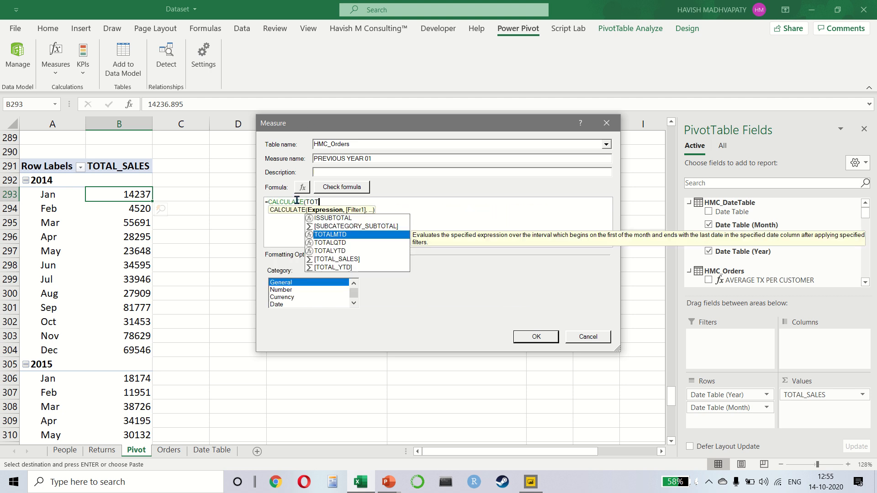
pyautogui.press('Down')
pyautogui.press('Down')
pyautogui.press('Down')
pyautogui.press('Tab')
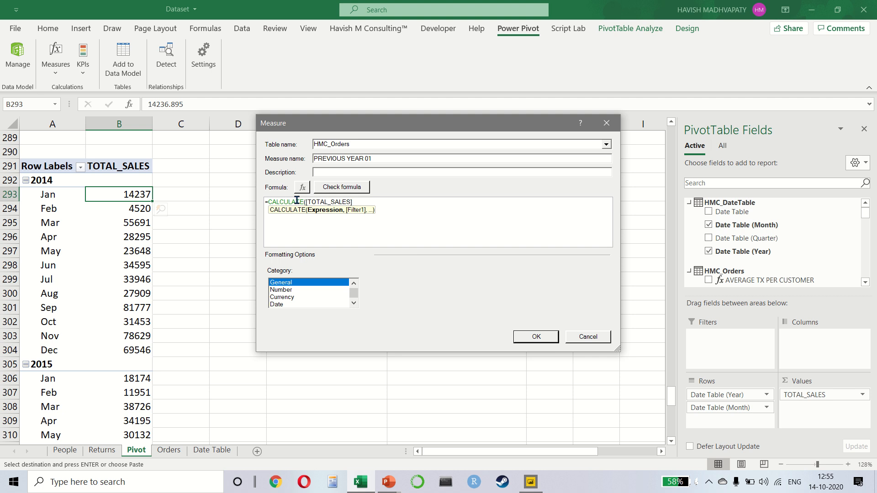
# Add SAMEPERIODLASTYEAR as the CALCULATE filter, with HMC_DateTable[Date Table] as its dates argument.
pyautogui.write(',')
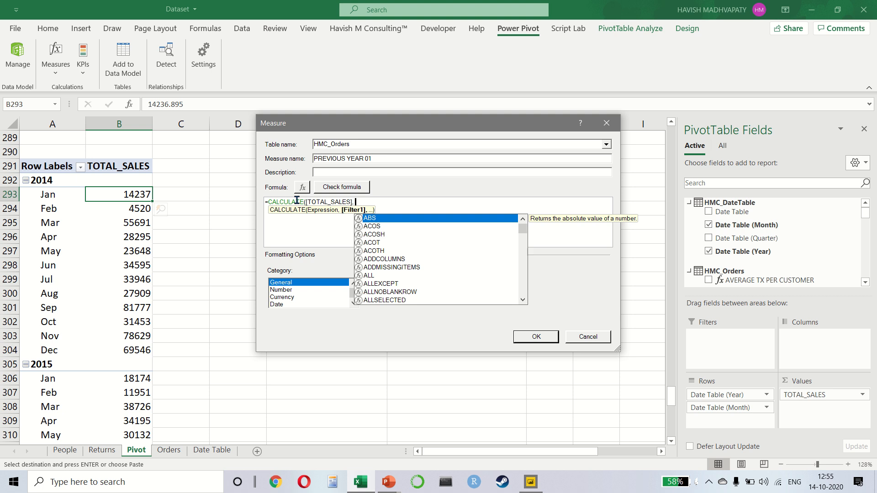
pyautogui.write('SAME')
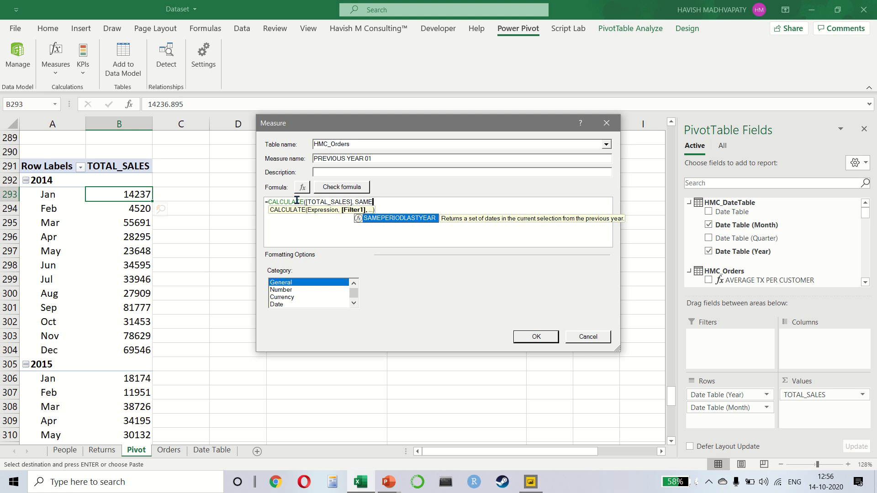
pyautogui.press('Tab')
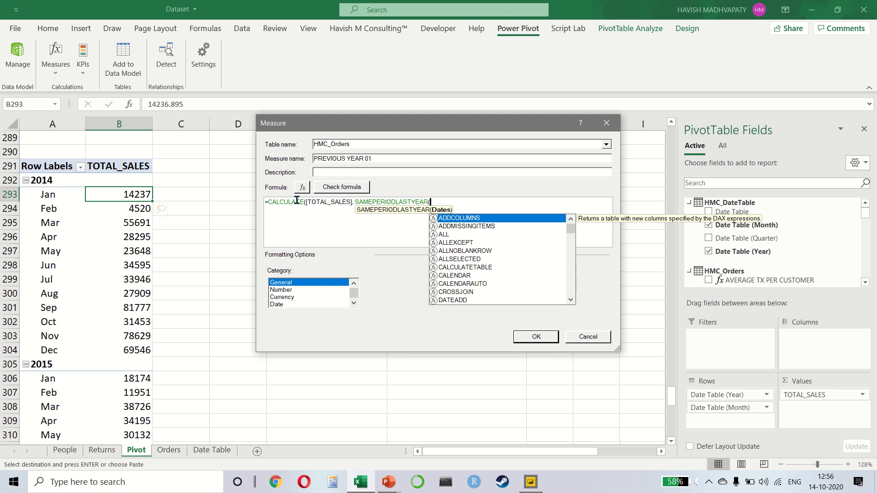
pyautogui.write('DATE')
pyautogui.press('Down')
pyautogui.press('Down')
pyautogui.press('Down')
pyautogui.press('Down')
pyautogui.press('Down')
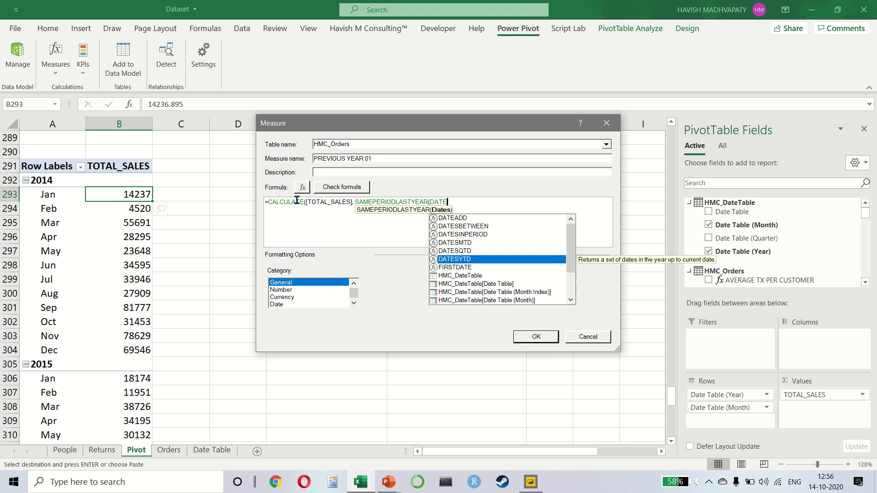
pyautogui.press('Down')
pyautogui.press('Down')
pyautogui.press('Down')
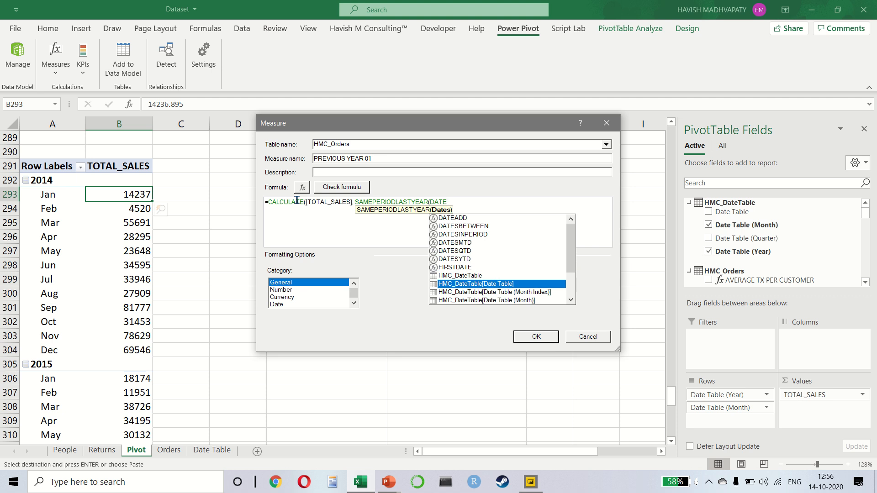
pyautogui.press('Tab')
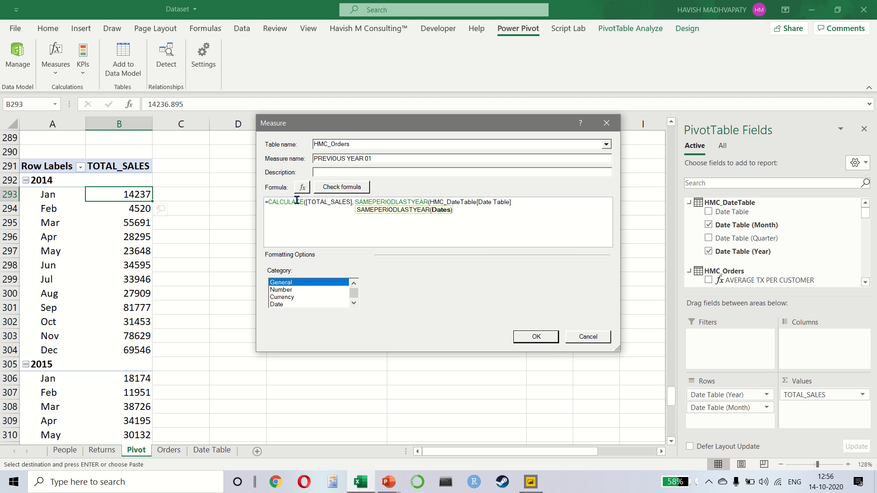
# Close both parentheses of the formula, check it for errors and save the measure.
pyautogui.write(')')
pyautogui.click(344, 188)
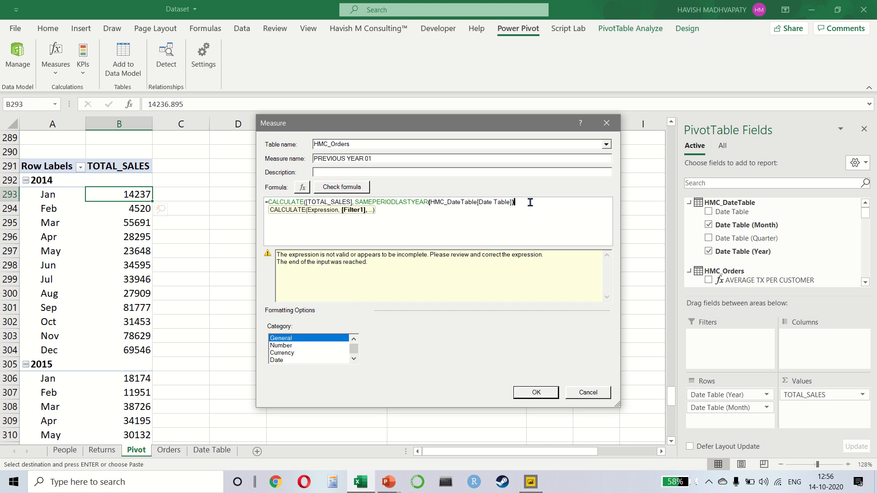
pyautogui.write(')')
pyautogui.click(340, 187)
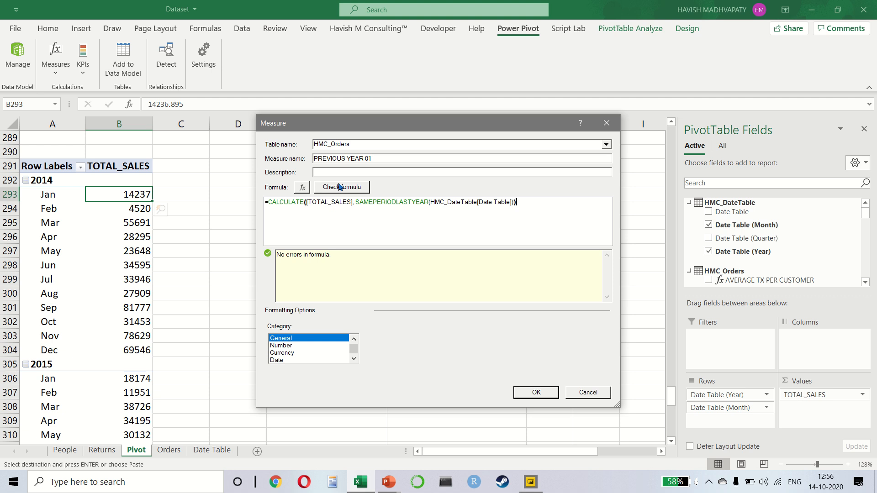
pyautogui.click(518, 392)
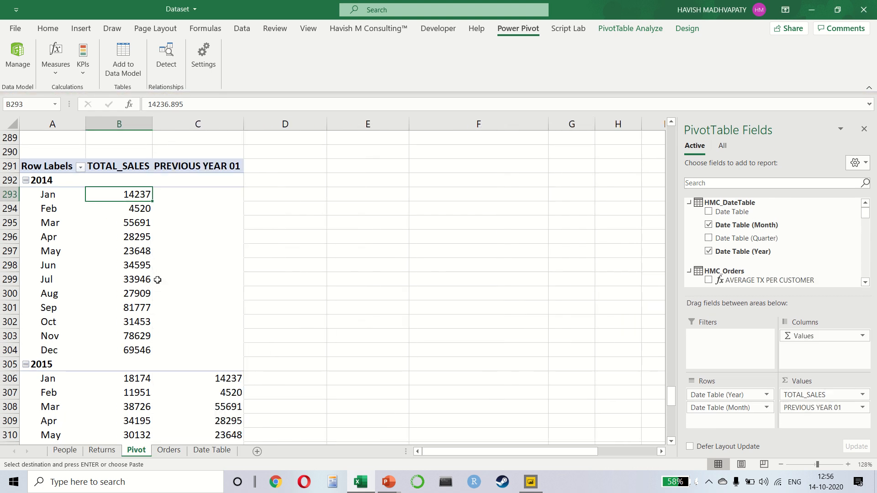
# Compare the PREVIOUS YEAR 01 column with the prior year's TOTAL_SALES month by month for 2014 to 2016.
pyautogui.moveTo(158, 279)
pyautogui.scroll(-1, 157, 280)
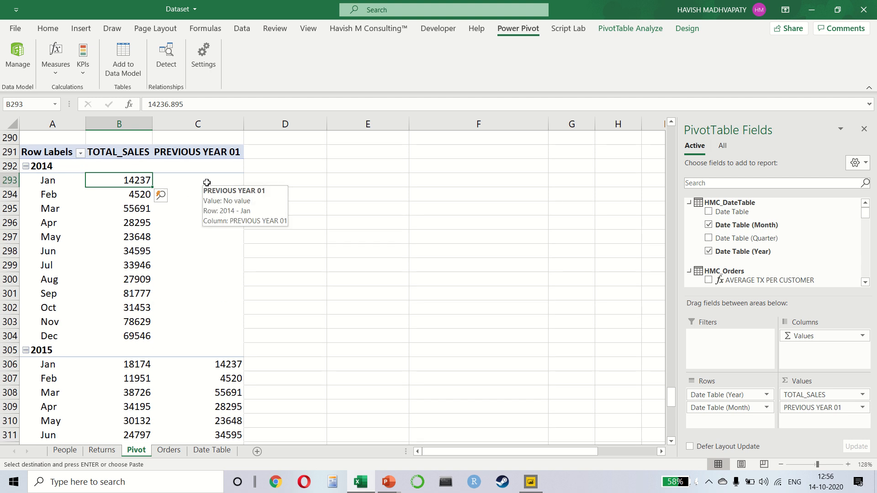
pyautogui.moveTo(129, 179)
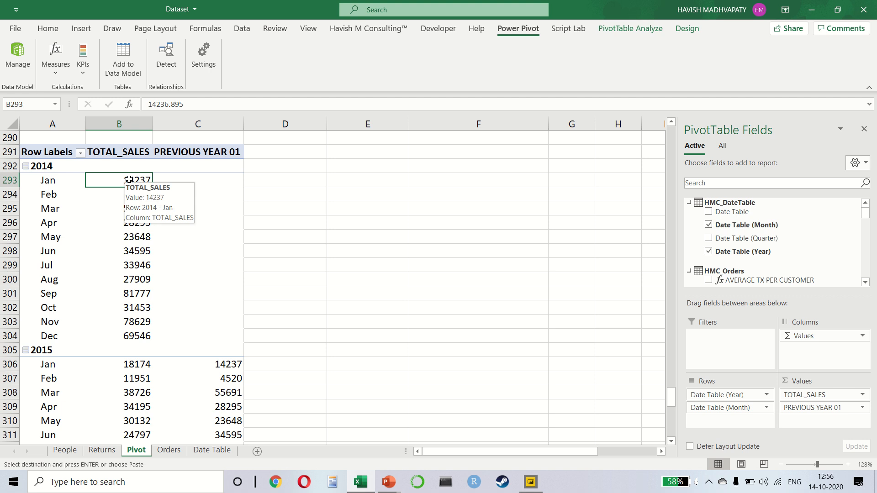
pyautogui.click(141, 365)
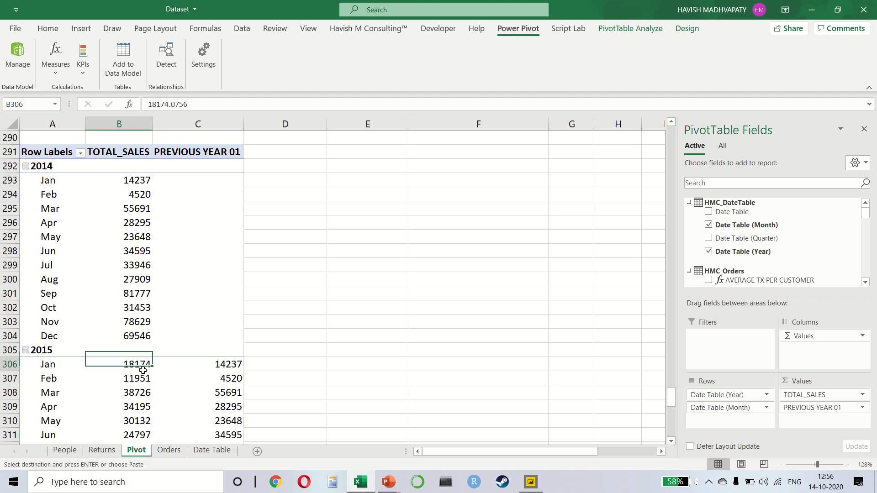
pyautogui.click(211, 368)
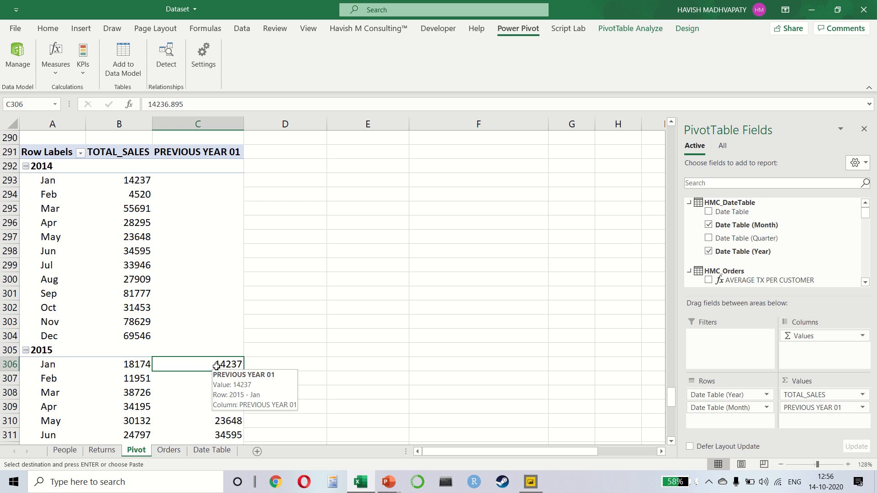
pyautogui.scroll(-4, 214, 368)
pyautogui.click(129, 211)
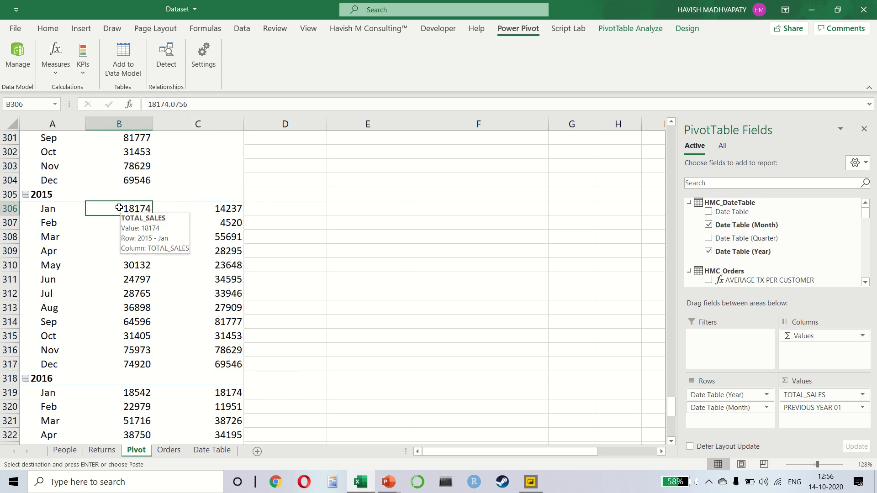
pyautogui.moveTo(223, 210)
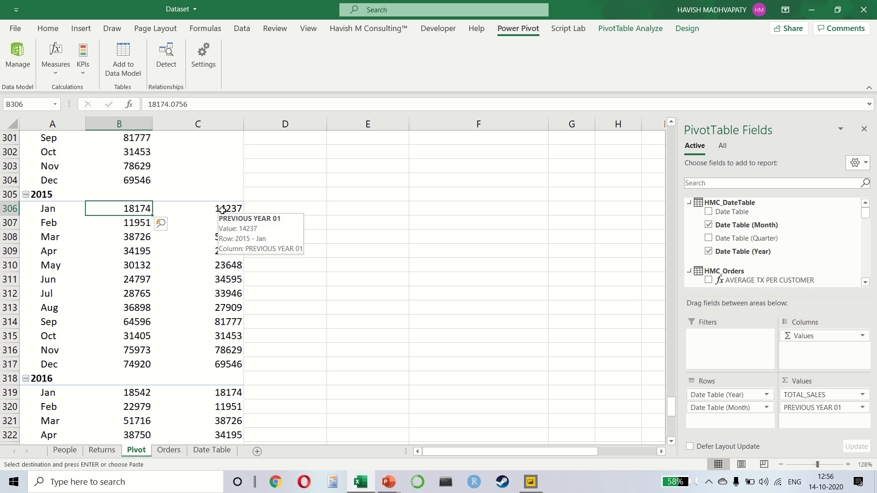
pyautogui.scroll(3, 210, 210)
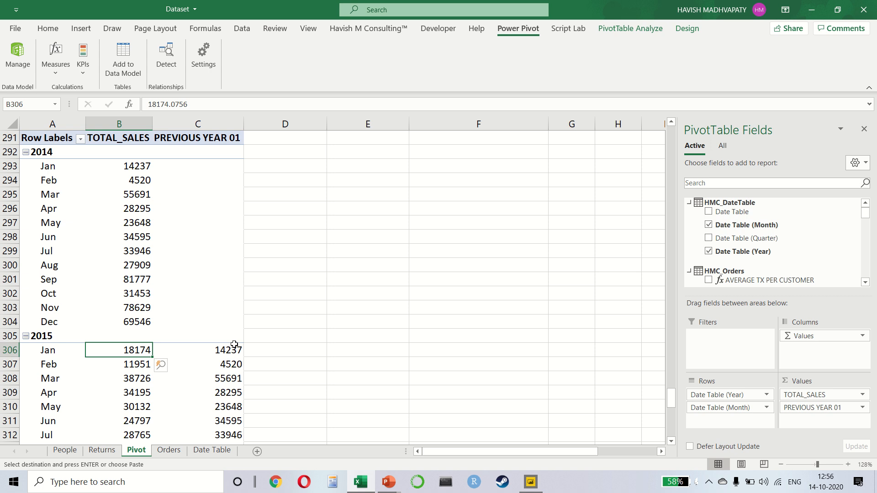
pyautogui.click(208, 353)
pyautogui.scroll(-2, 208, 352)
pyautogui.scroll(3, 208, 353)
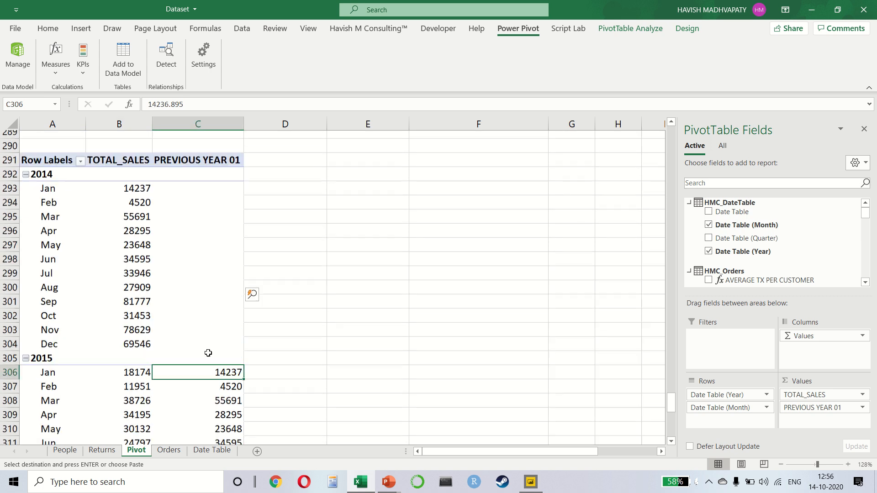
pyautogui.scroll(-1, 208, 353)
# Create a new measure in the HMC_Orders table and name it PREVIOUS YEAR 02.
pyautogui.click(55, 58)
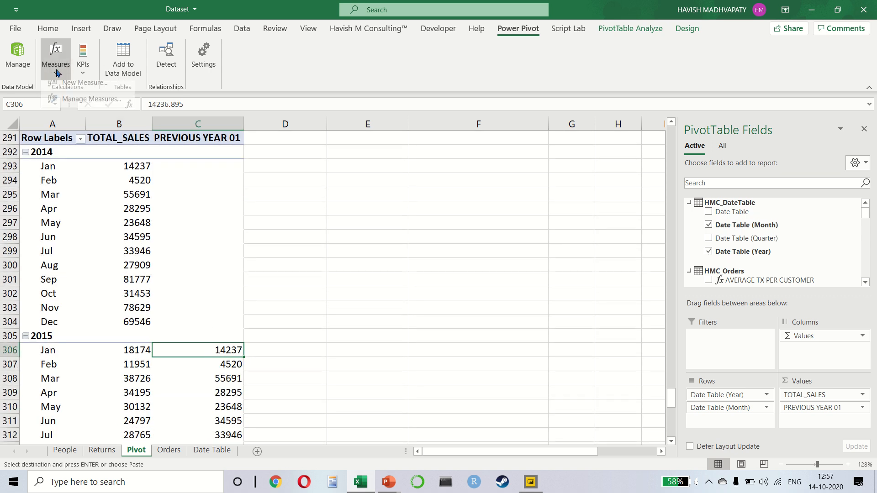
pyautogui.click(84, 90)
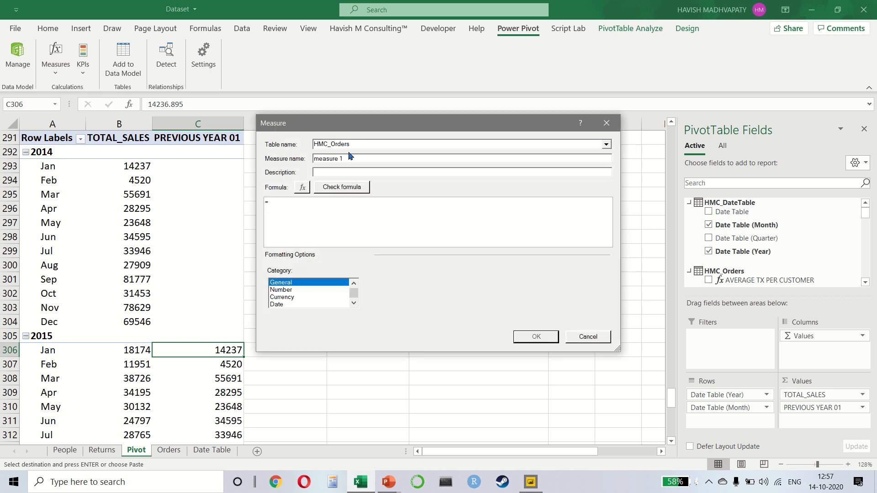
pyautogui.moveTo(350, 158); pyautogui.dragTo(266, 161)
pyautogui.press('capslock')
pyautogui.press('BackSpace')
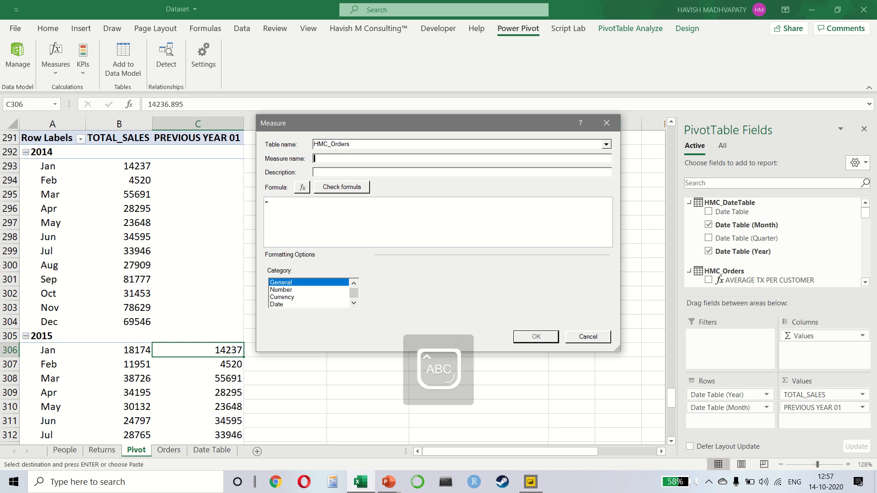
pyautogui.write('PREVIOUS YEAR 0')
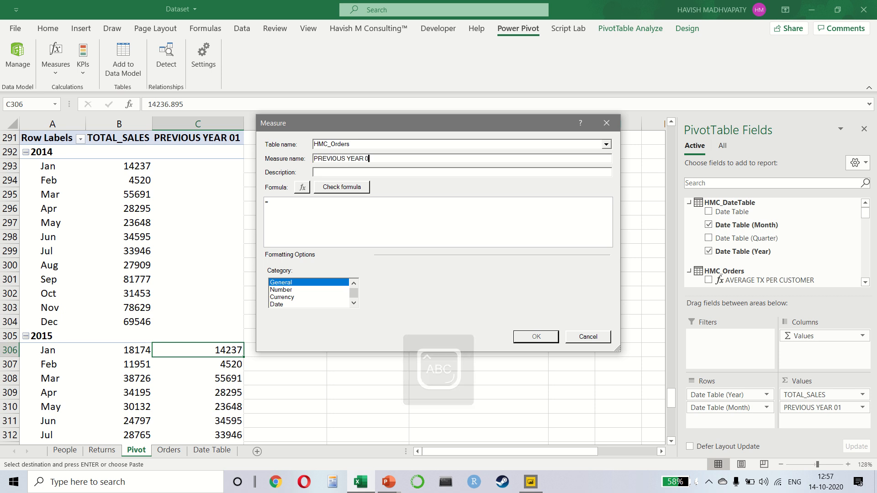
pyautogui.write('2')
# Start the PREVIOUS YEAR 02 formula with CALCULATE, using [TOTAL_SALES] as the expression.
pyautogui.press('Tab')
pyautogui.press('Tab')
pyautogui.press('Tab')
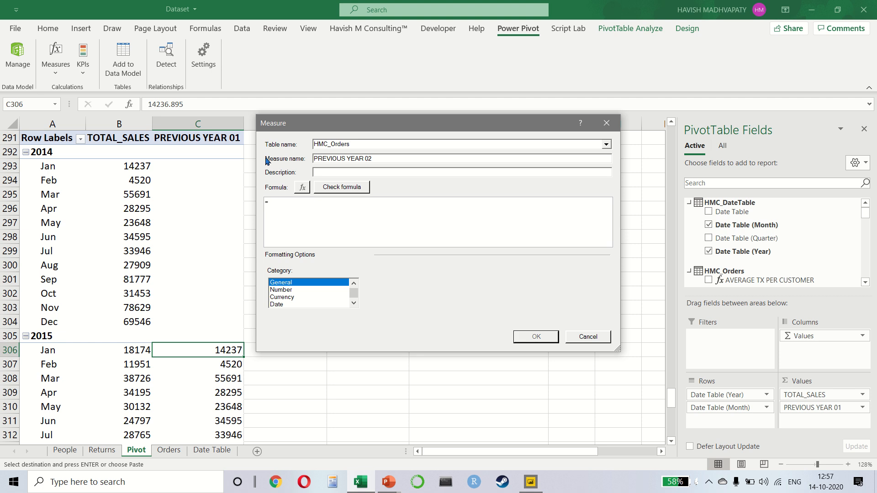
pyautogui.write('CAL')
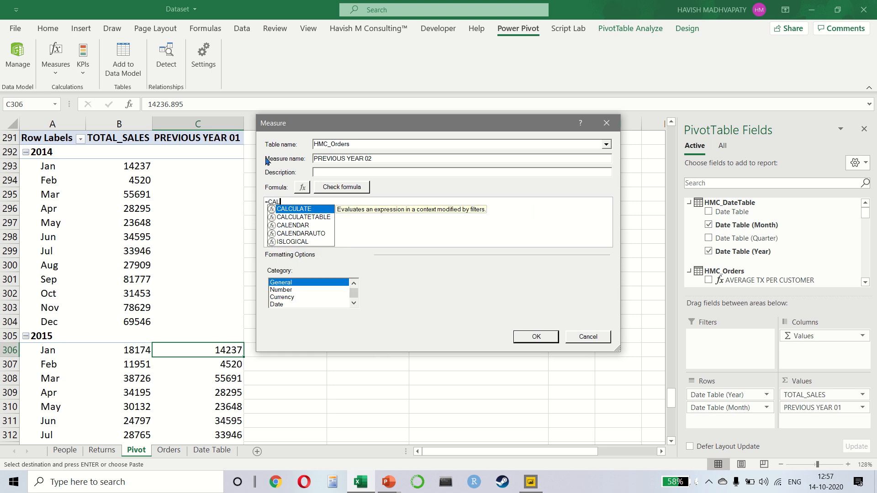
pyautogui.press('Tab')
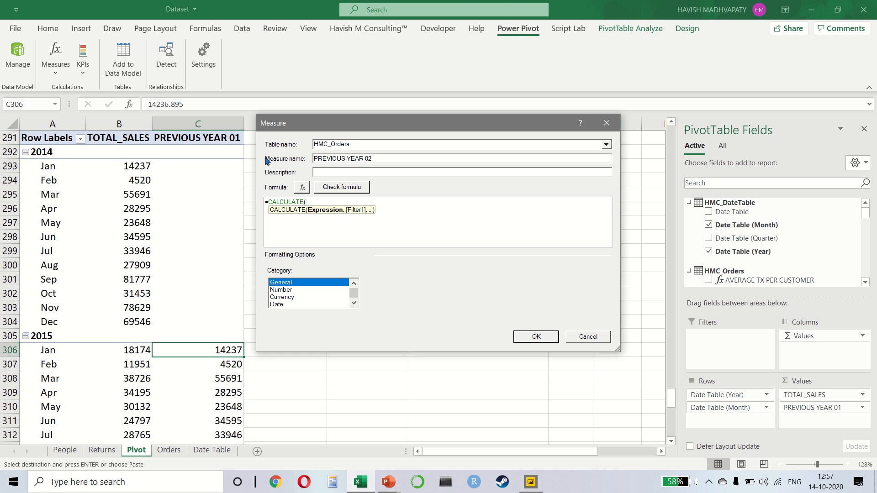
pyautogui.write('TOT')
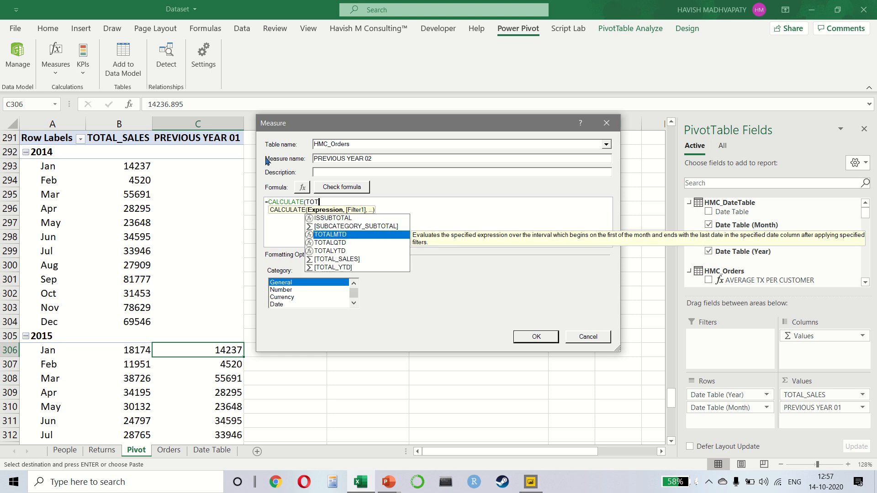
pyautogui.press('Down')
pyautogui.press('Down')
pyautogui.press('Down')
pyautogui.press('Tab')
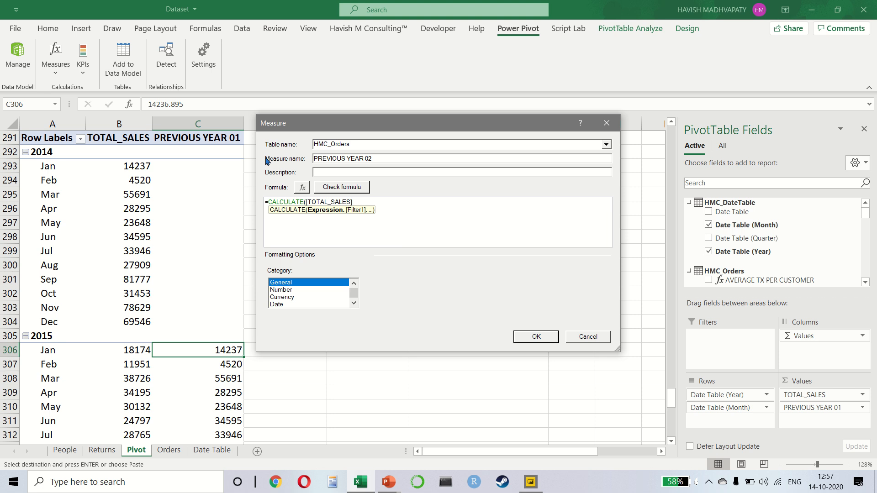
# Add DATEADD as the CALCULATE filter, with HMC_DateTable[Date Table] as its dates and -1 as the number of intervals.
pyautogui.write(', DATE')
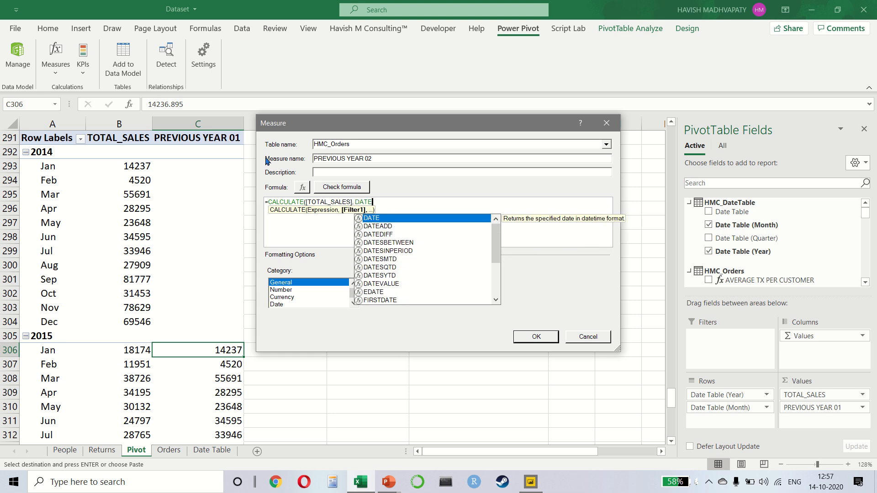
pyautogui.press('Down')
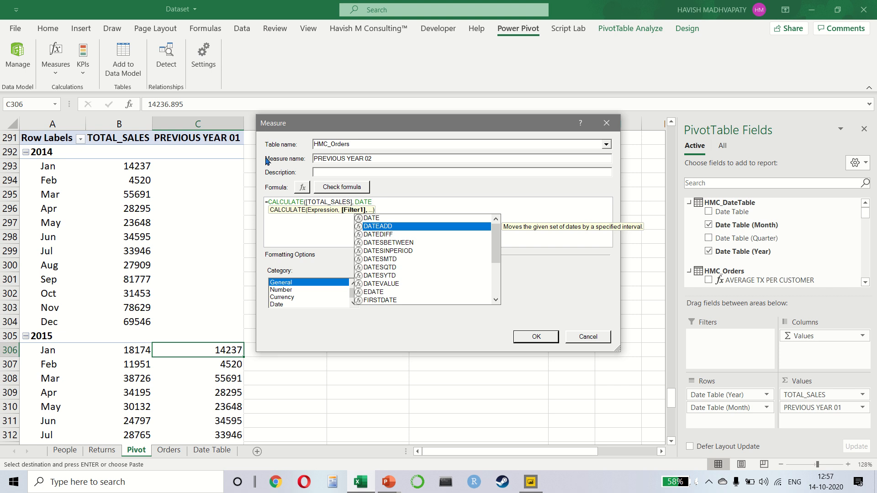
pyautogui.press('Tab')
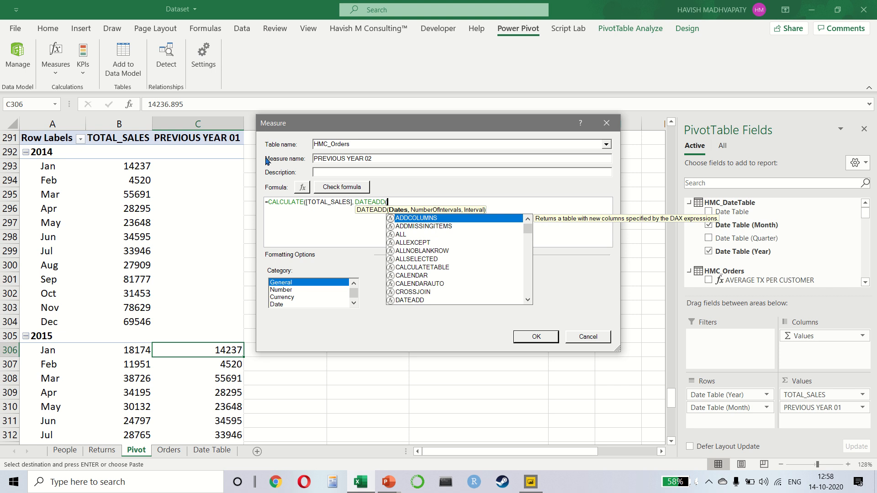
pyautogui.write('DATE')
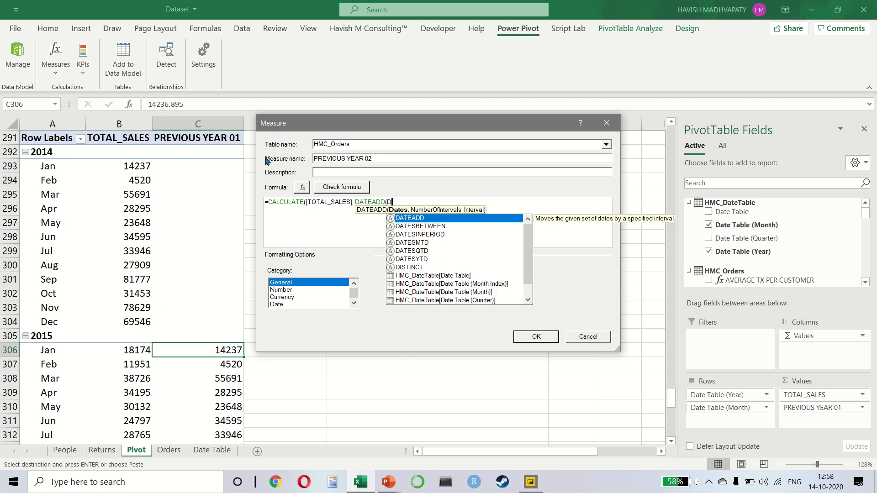
pyautogui.press('Tab')
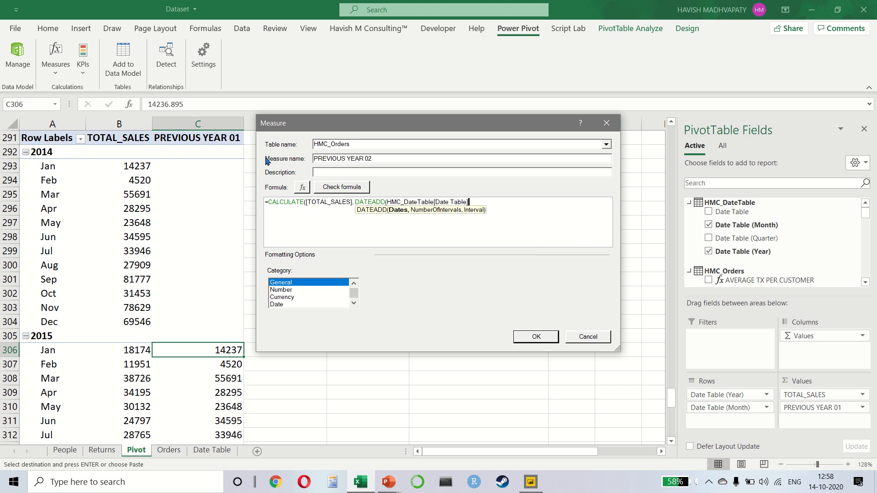
pyautogui.write(', ')
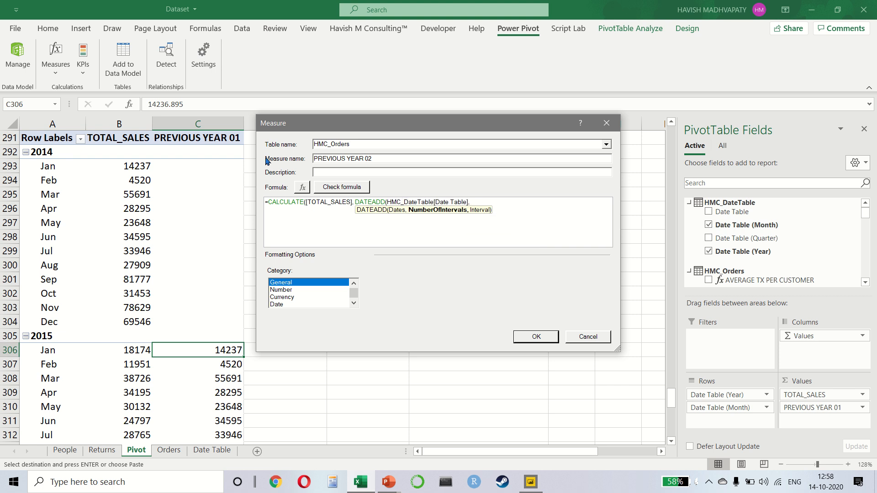
pyautogui.write('-1,')
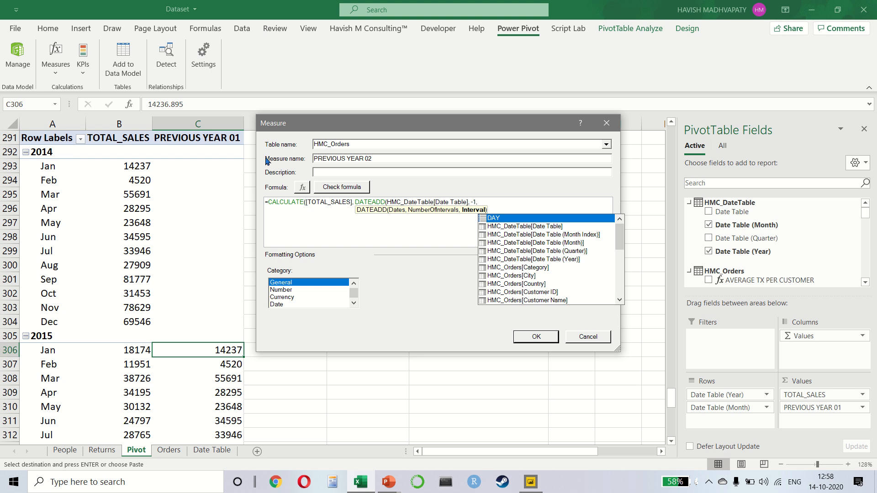
# Try DAY, MONTH, YEAR and QUARTER in turn as the DATEADD interval.
pyautogui.write('DAY')
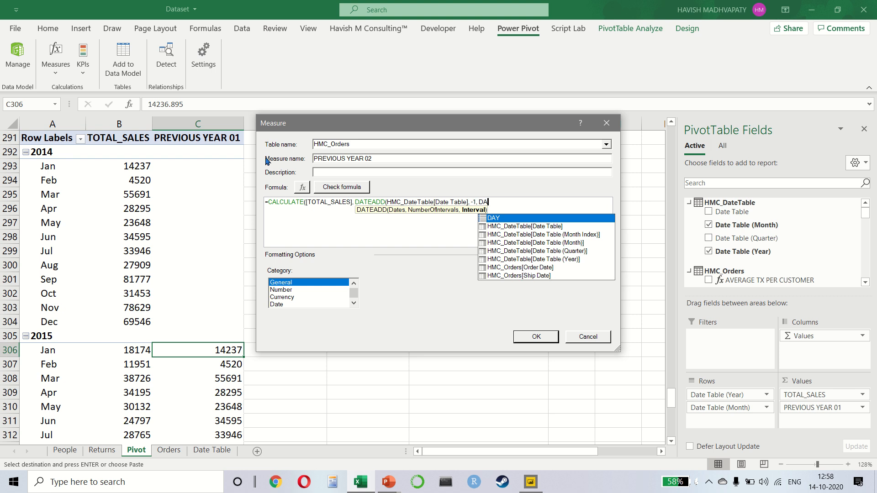
pyautogui.press('BackSpace')
pyautogui.press('BackSpace')
pyautogui.press('BackSpace')
pyautogui.write('MON')
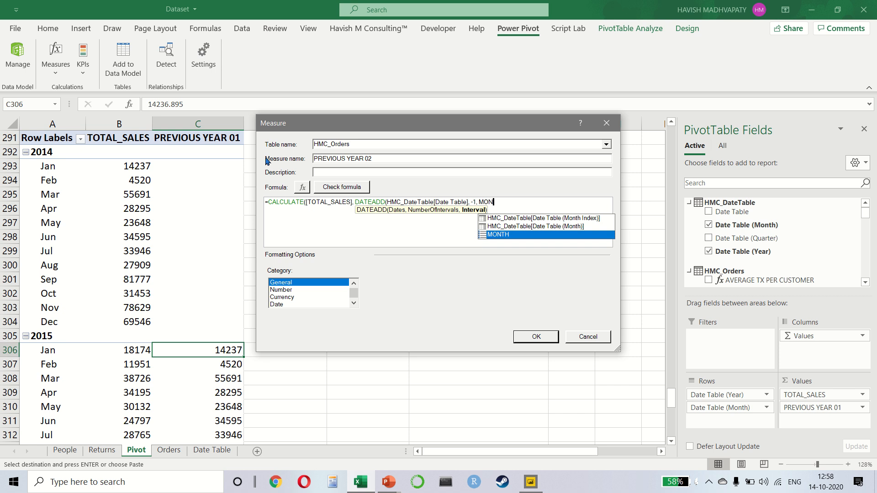
pyautogui.press('BackSpace')
pyautogui.press('BackSpace')
pyautogui.press('BackSpace')
pyautogui.write('YEA')
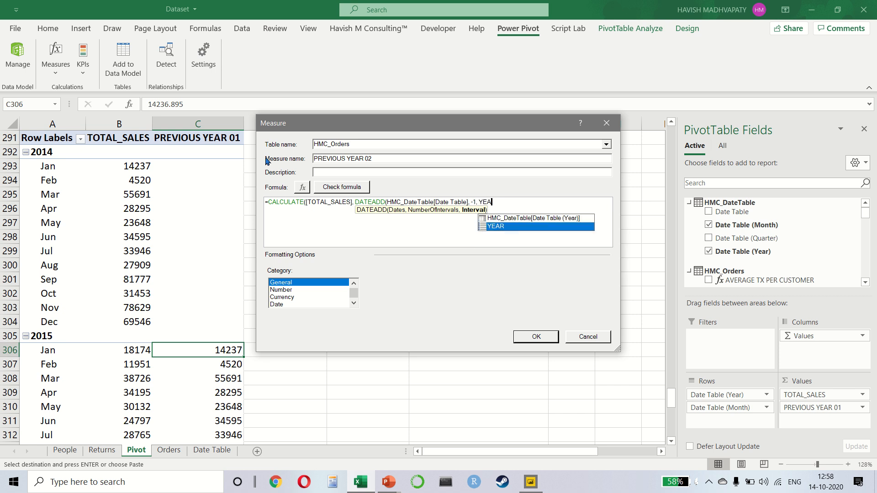
pyautogui.press('BackSpace')
pyautogui.press('BackSpace')
pyautogui.press('BackSpace')
pyautogui.write('QUA')
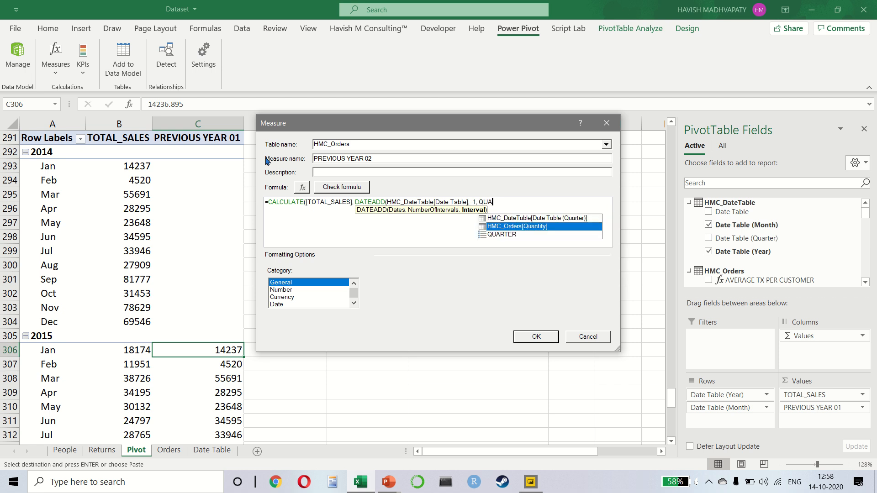
pyautogui.press('BackSpace')
pyautogui.press('BackSpace')
pyautogui.press('BackSpace')
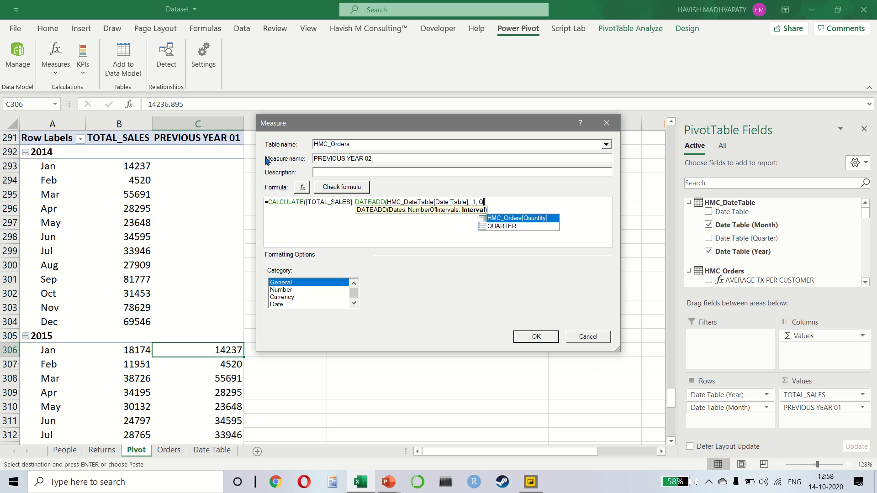
# Set the DATEADD interval to YEAR, close both parentheses, check the formula for errors and save the measure.
pyautogui.write('YEAR')
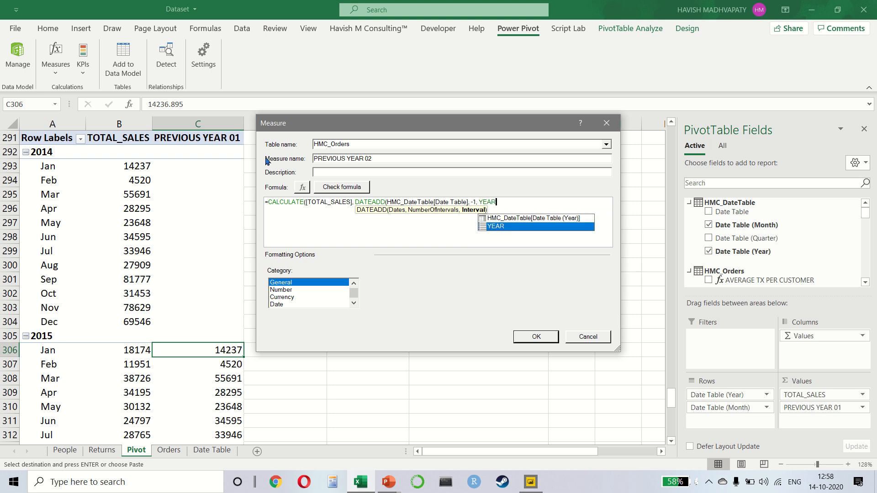
pyautogui.write('))')
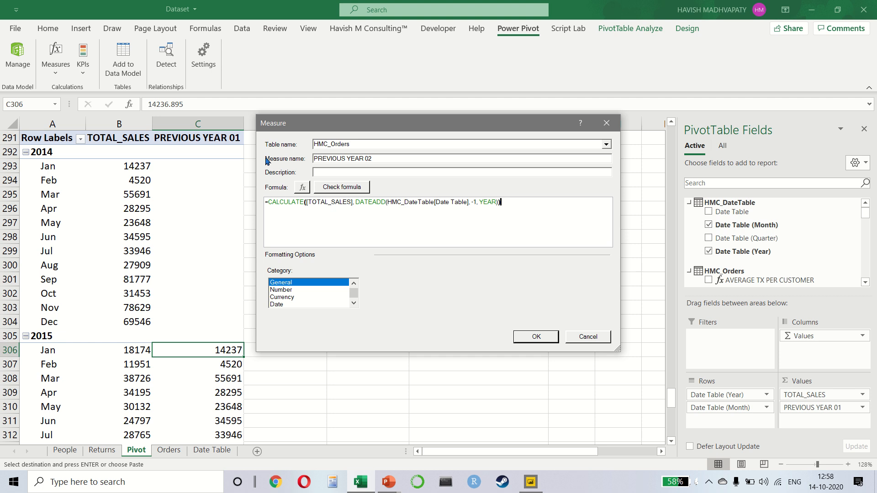
pyautogui.click(340, 190)
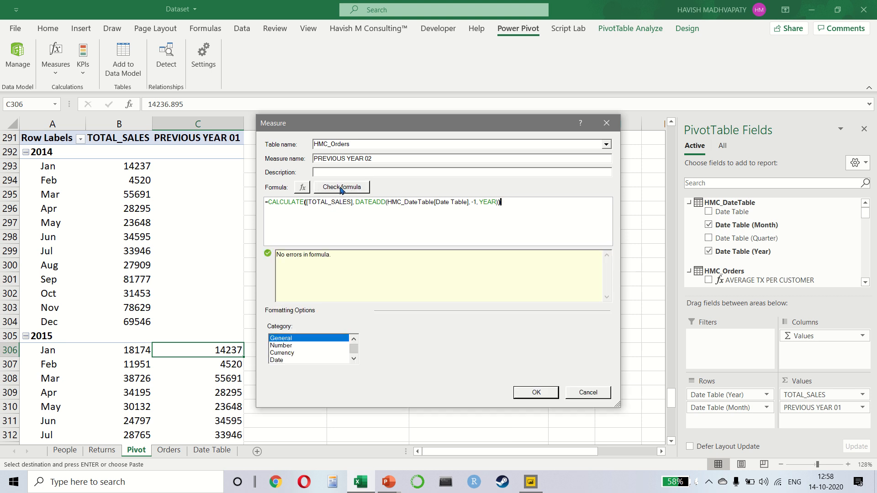
pyautogui.click(545, 392)
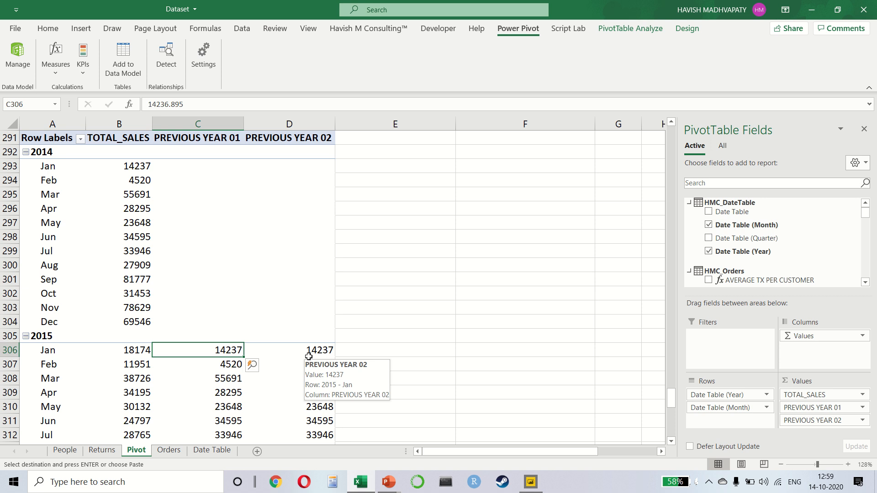
# Collapse the years 2014 to 2017 in the pivot table to compare both previous-year columns by yearly total.
pyautogui.click(28, 156)
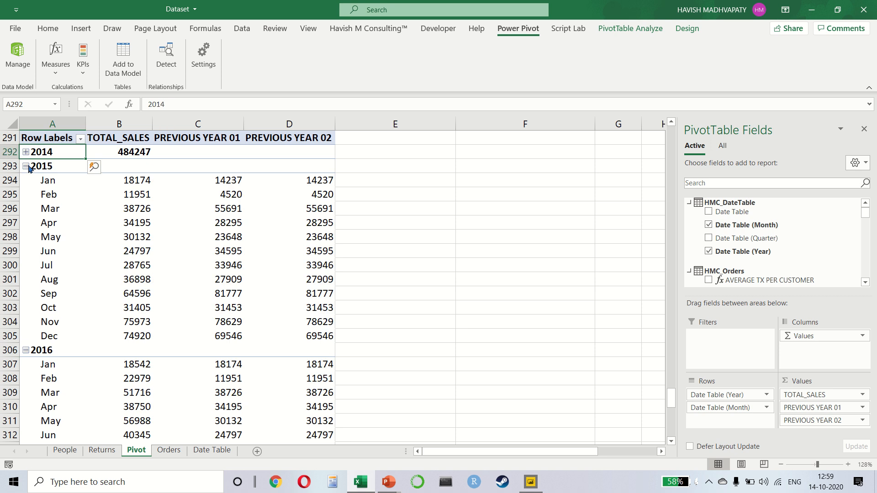
pyautogui.click(26, 169)
pyautogui.click(27, 181)
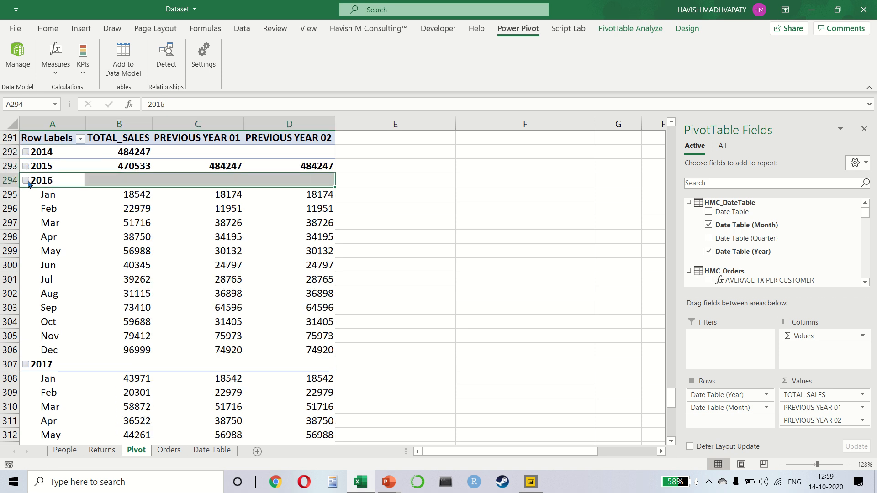
pyautogui.click(26, 195)
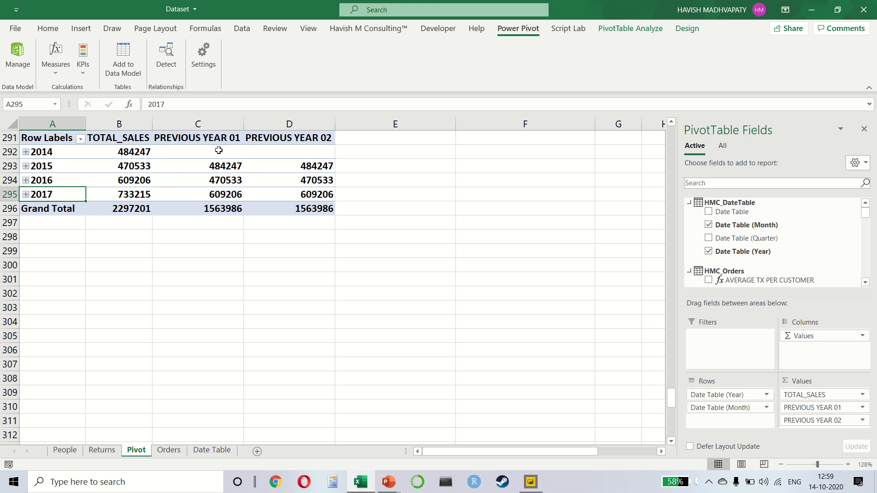
pyautogui.click(282, 182)
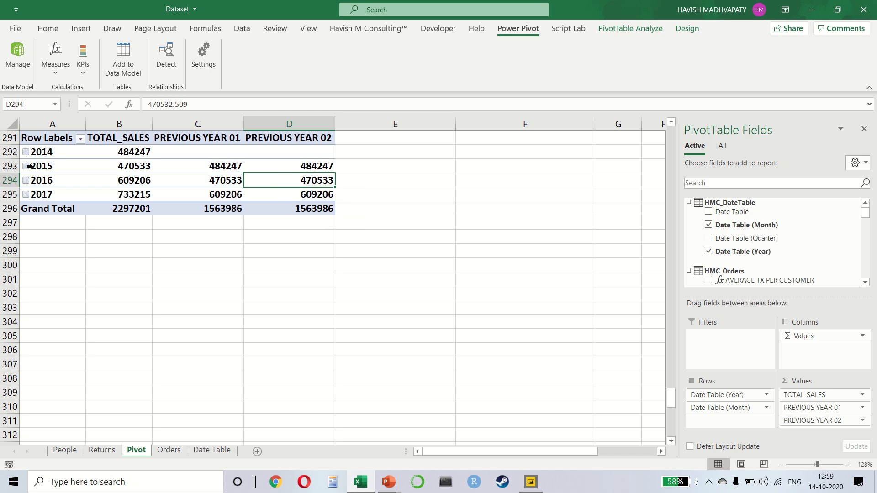
# Switch to the DAX COURSE slide in PowerPoint, highlight the PREVIOUSMONTH topic and return to the Excel workbook.
pyautogui.hotkey('alt', 'Tab')
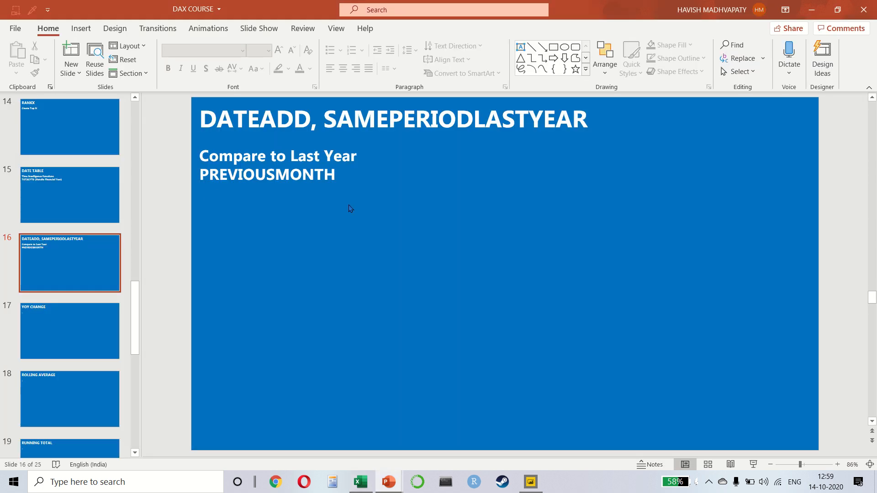
pyautogui.moveTo(218, 175); pyautogui.dragTo(328, 179)
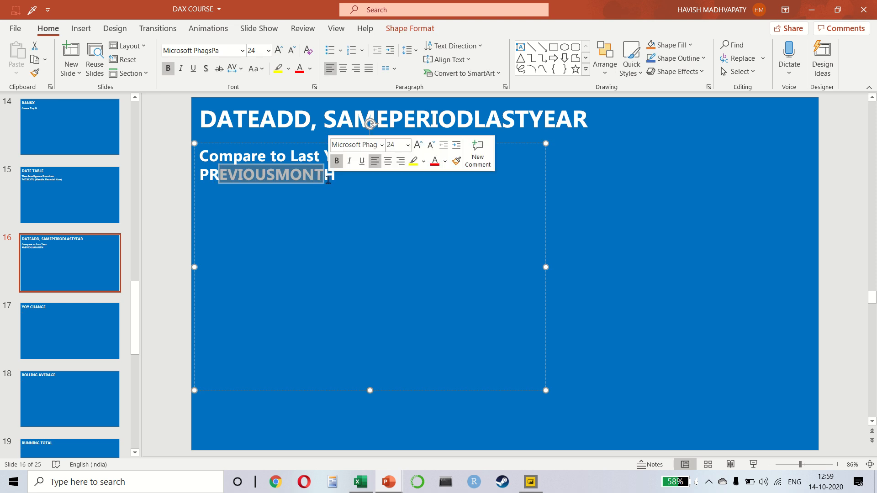
pyautogui.hotkey('alt', 'Tab')
# Copy the whole pivot table and paste the copy below it, starting at cell A300.
pyautogui.hotkey('ctrl', 'a')
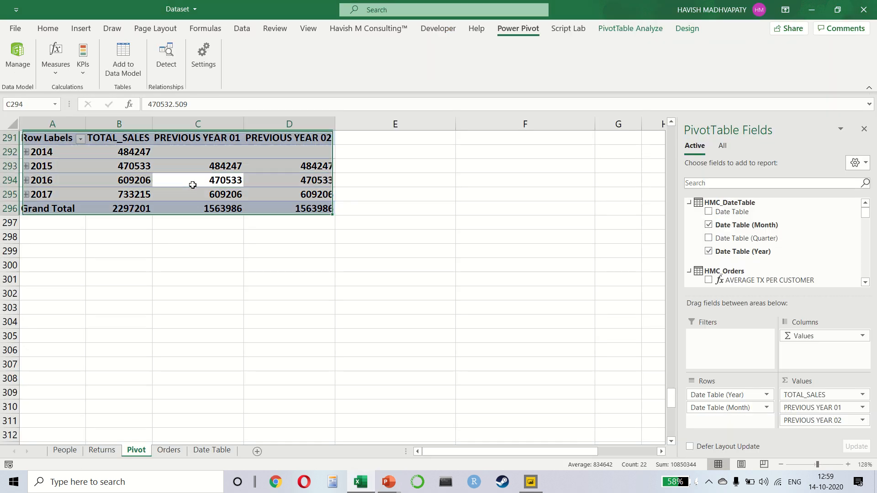
pyautogui.hotkey('ctrl', 'c')
pyautogui.click(49, 265)
pyautogui.hotkey('ctrl', 'v')
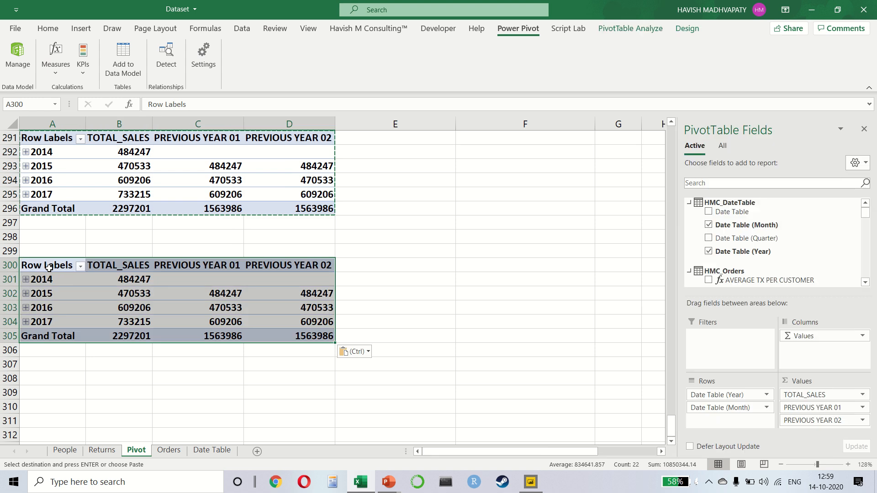
# Expand 2014 in the copied pivot table and remove PREVIOUS YEAR 01 and PREVIOUS YEAR 02 from its values.
pyautogui.click(25, 279)
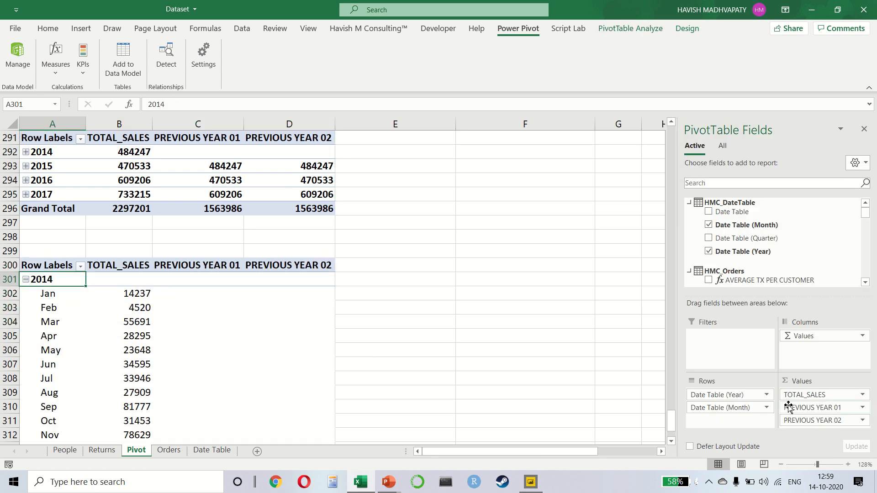
pyautogui.moveTo(793, 411); pyautogui.dragTo(610, 363)
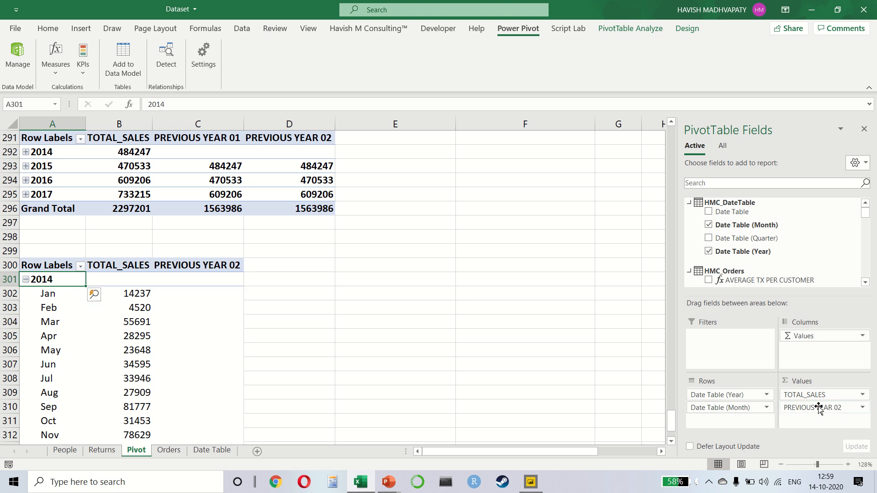
pyautogui.moveTo(818, 408); pyautogui.dragTo(509, 352)
pyautogui.click(141, 308)
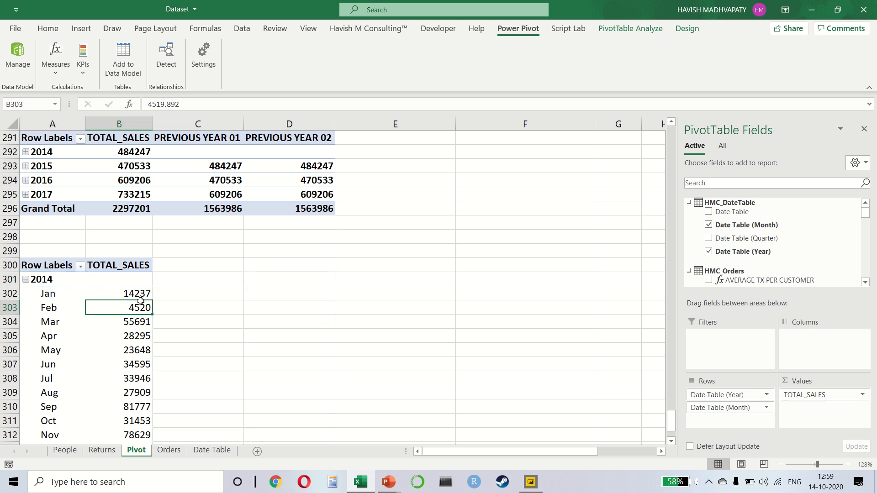
# Create a new measure in the HMC_Orders table and name it PREVIOUS MONTH.
pyautogui.click(55, 55)
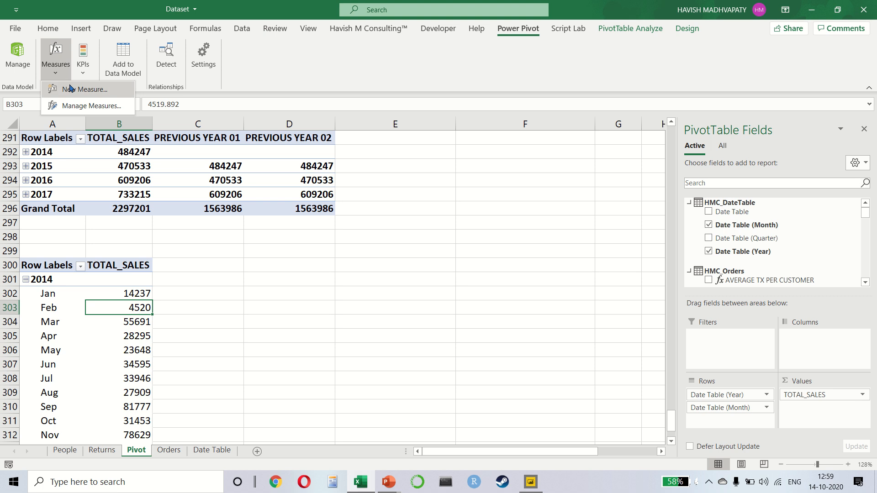
pyautogui.click(71, 88)
pyautogui.moveTo(356, 159); pyautogui.dragTo(285, 161)
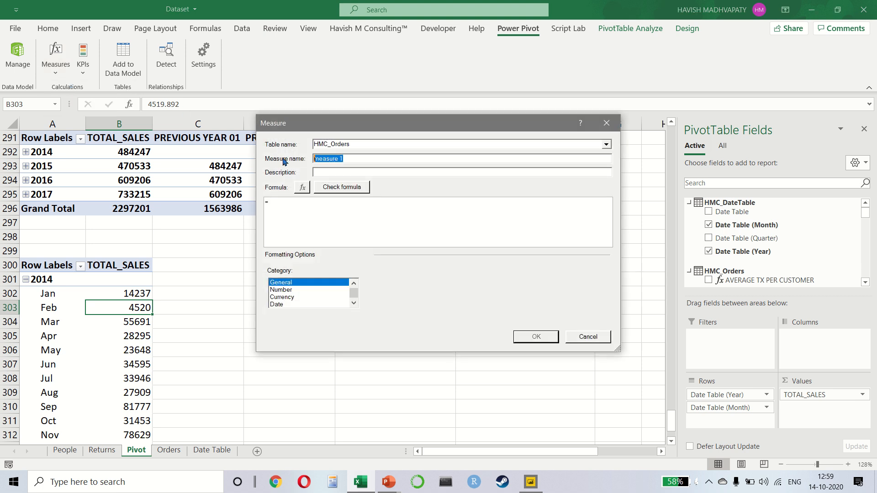
pyautogui.write('PREVIOUS MONTH')
# Begin the measure's formula with CALCULATE and use [TOTAL_SALES] as its expression.
pyautogui.press('Tab')
pyautogui.press('Tab')
pyautogui.press('Tab')
pyautogui.write('CALCULATE(')
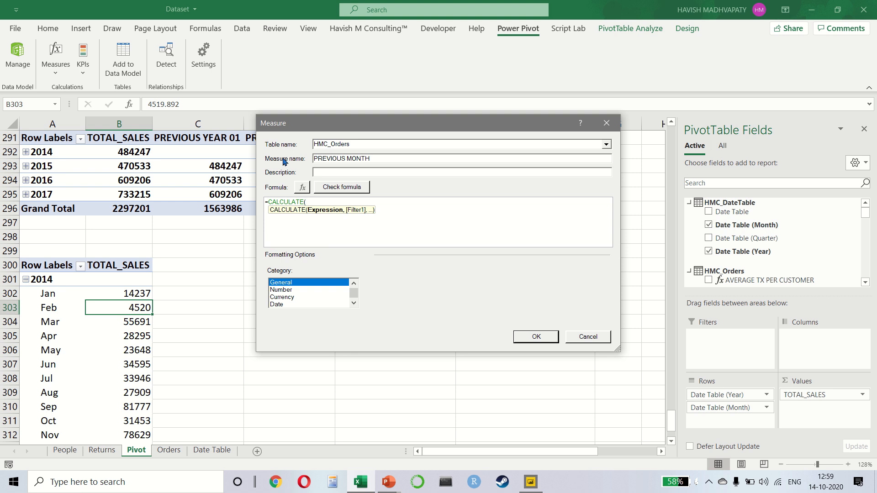
pyautogui.write('TOT')
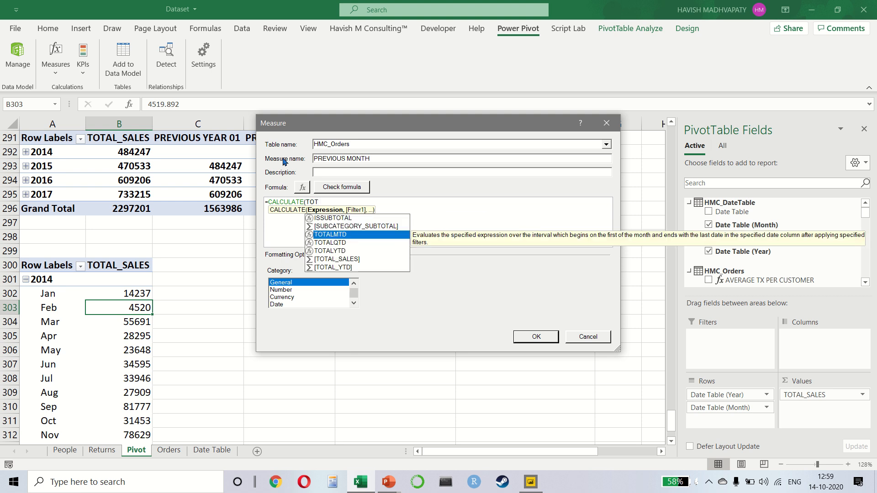
pyautogui.press('Down')
pyautogui.press('Down')
pyautogui.press('Down')
pyautogui.press('Tab')
pyautogui.write(', ')
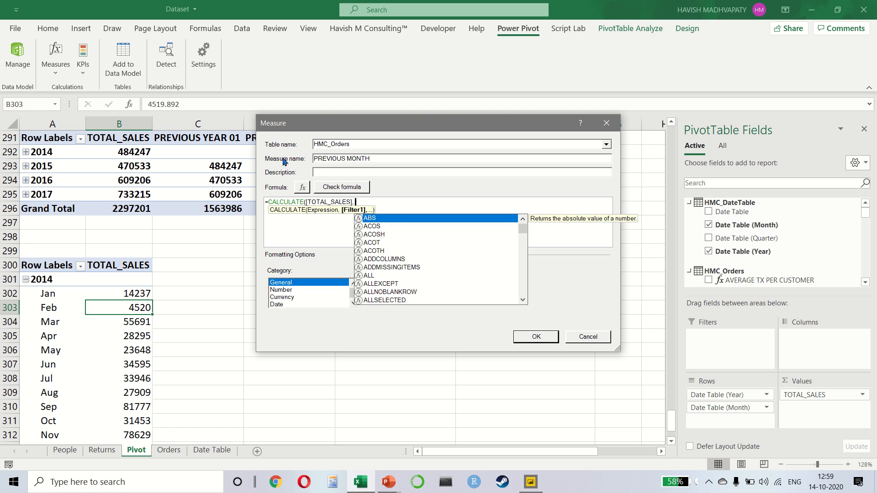
pyautogui.write('PRE')
# Add the PREVIOUSMONTH function as the filter argument of CALCULATE.
pyautogui.press('Down')
pyautogui.press('Down')
pyautogui.press('Down')
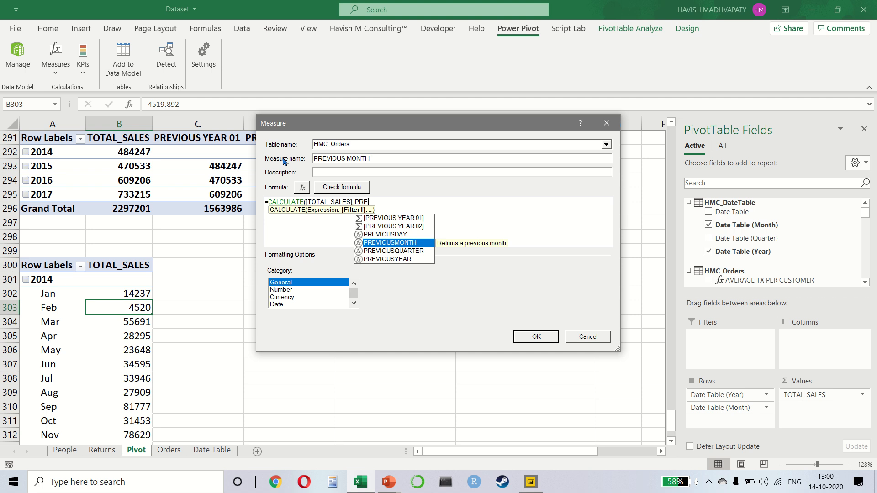
pyautogui.press('Up')
pyautogui.press('Down')
pyautogui.press('Down')
pyautogui.press('Down')
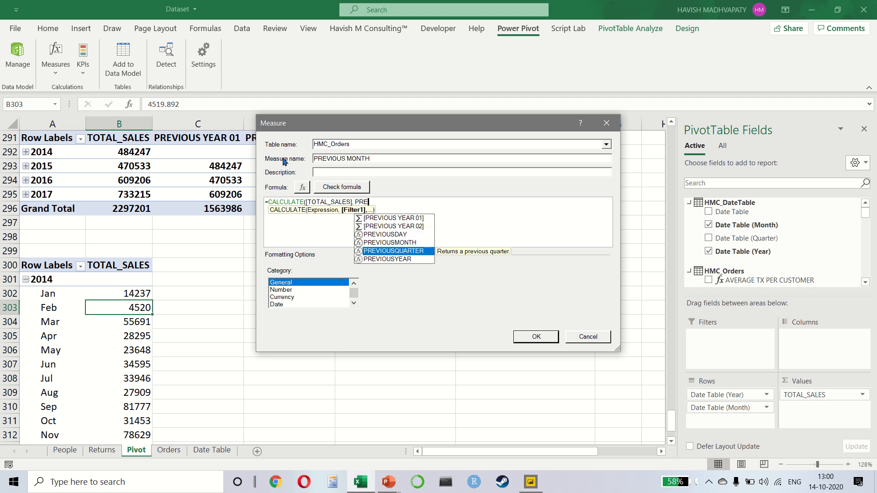
pyautogui.press('Up')
pyautogui.press('Up')
pyautogui.press('Tab')
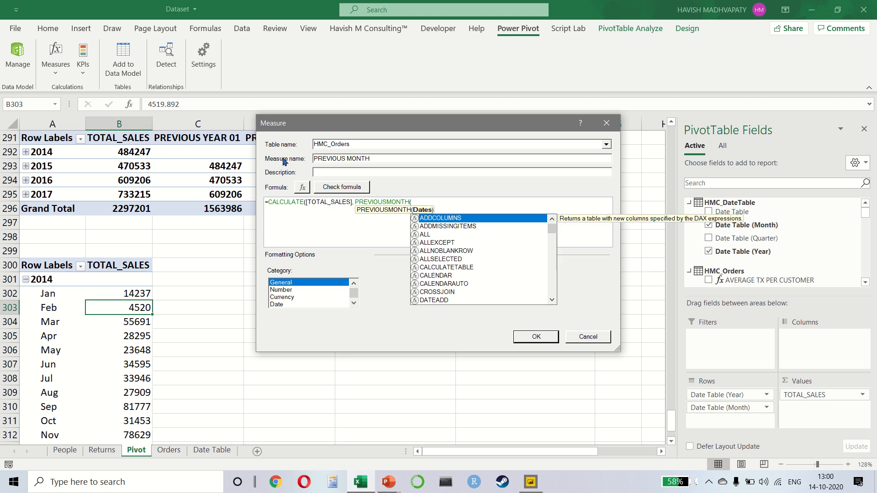
# Use the HMC_DateTable[Date Table] column as the dates argument of PREVIOUSMONTH.
pyautogui.write('DAT')
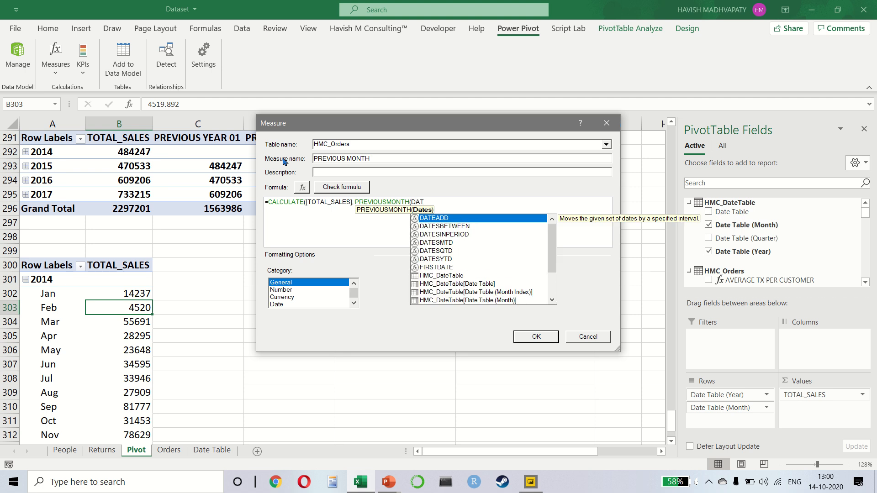
pyautogui.press('Down')
pyautogui.press('Down')
pyautogui.press('Down')
pyautogui.press('Down')
pyautogui.press('Down')
pyautogui.press('Down')
pyautogui.press('Down')
pyautogui.press('Down')
pyautogui.press('Tab')
# Close both parentheses, check the formula for errors and save the PREVIOUS MONTH measure.
pyautogui.write(')')
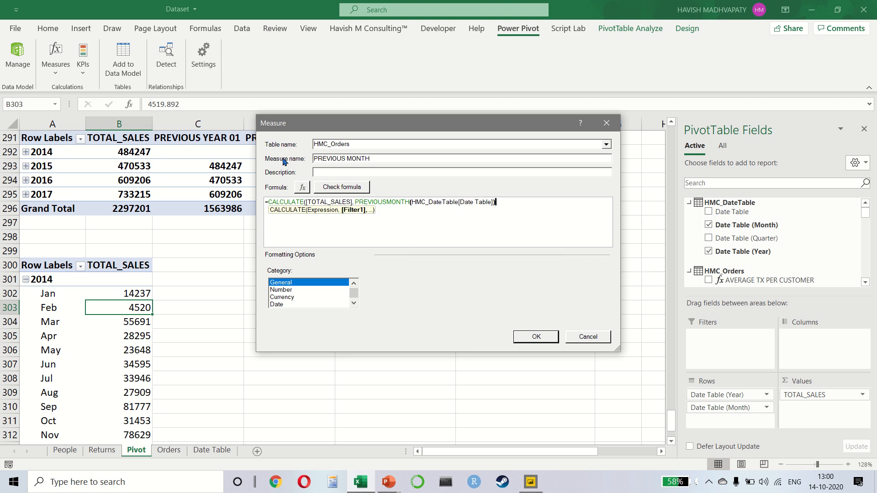
pyautogui.write(')')
pyautogui.click(323, 187)
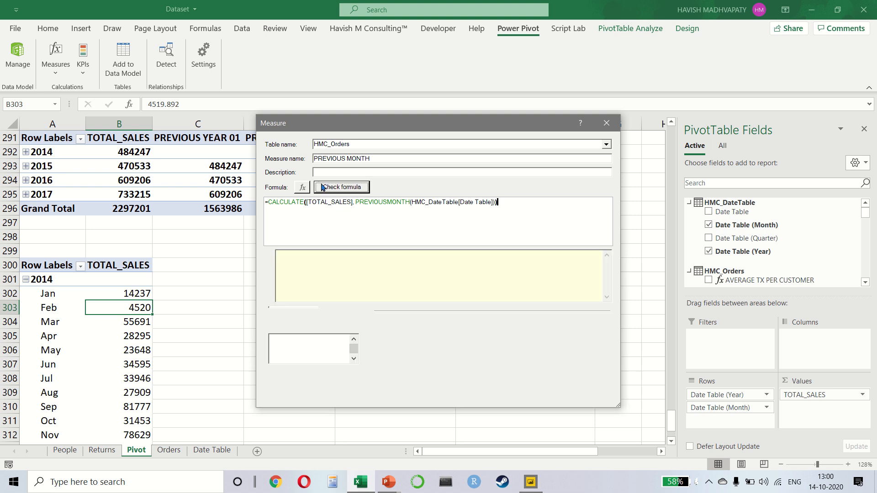
pyautogui.click(546, 394)
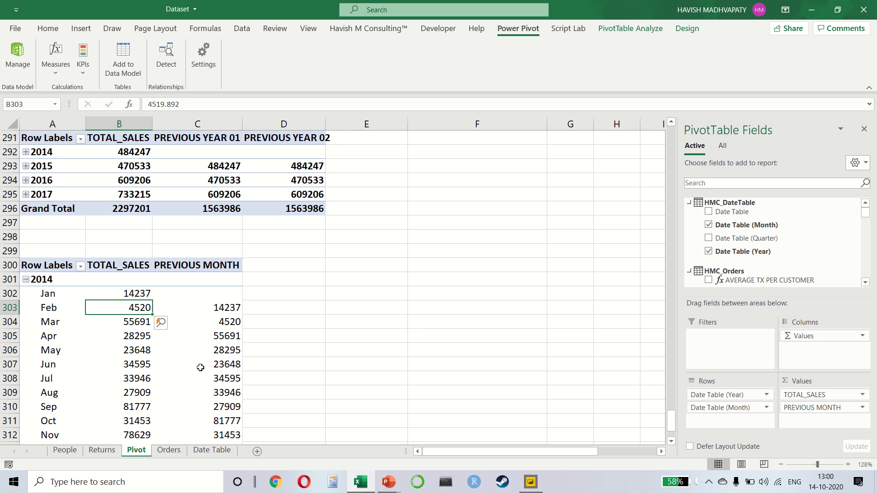
# Compare the 2014 PREVIOUS MONTH values from February to May with the TOTAL_SALES of the month before.
pyautogui.scroll(-3, 201, 367)
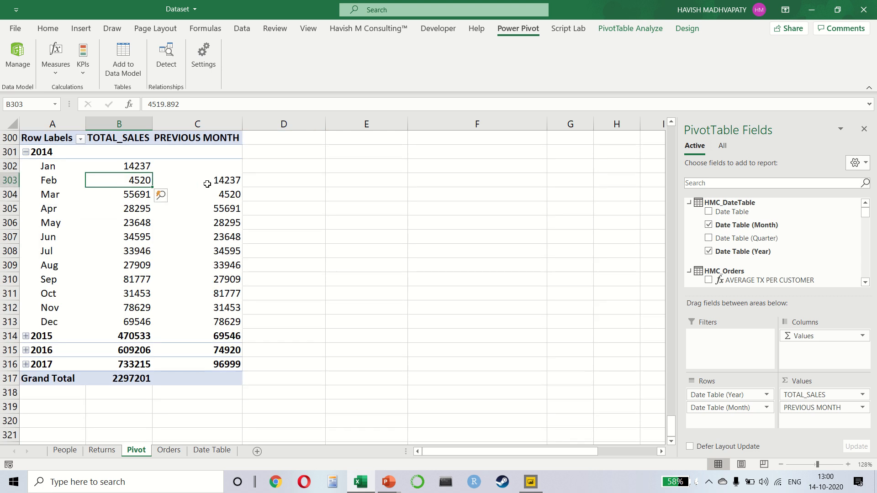
pyautogui.moveTo(207, 184)
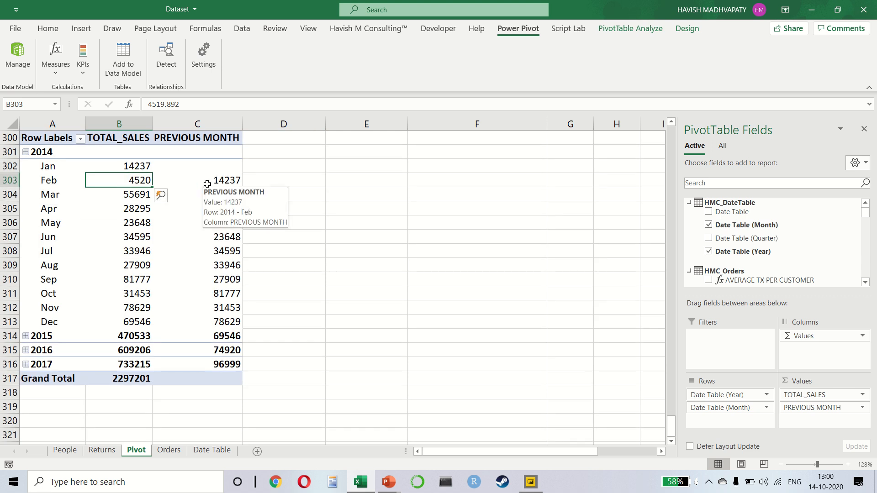
pyautogui.click(207, 184)
pyautogui.press('Left')
pyautogui.press('Up')
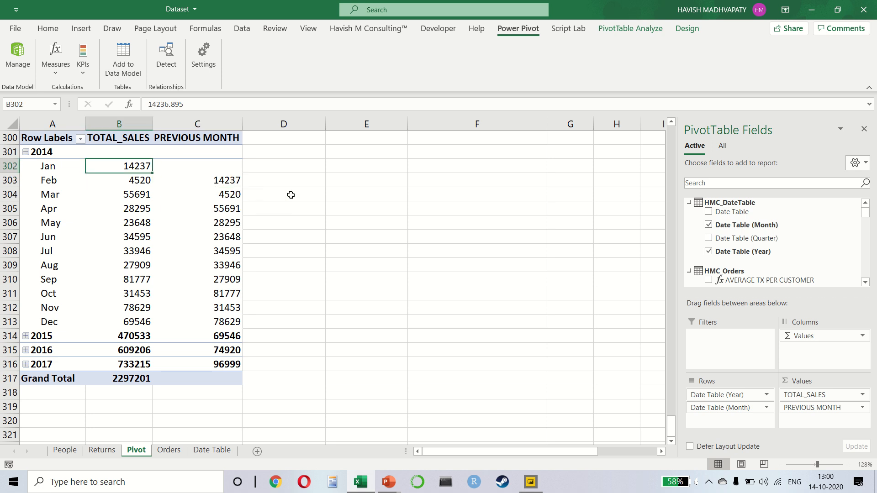
pyautogui.press('Down')
pyautogui.press('Right')
pyautogui.press('Left')
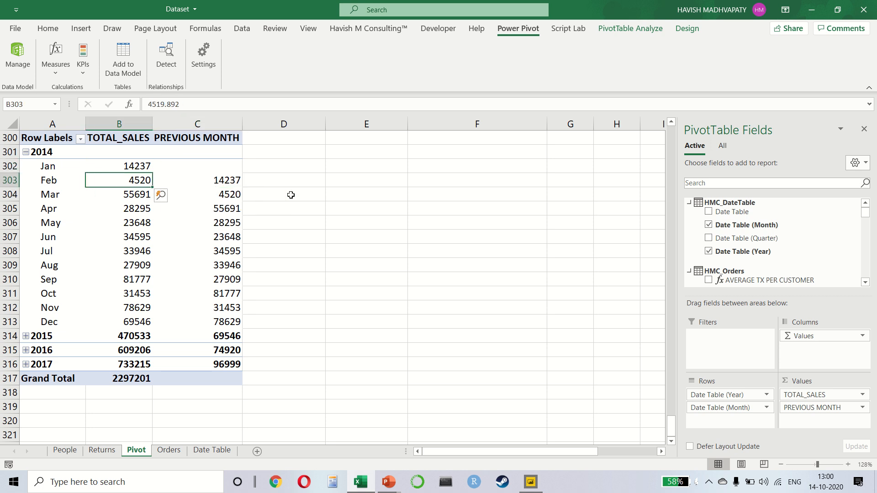
pyautogui.press('Down')
pyautogui.press('Right')
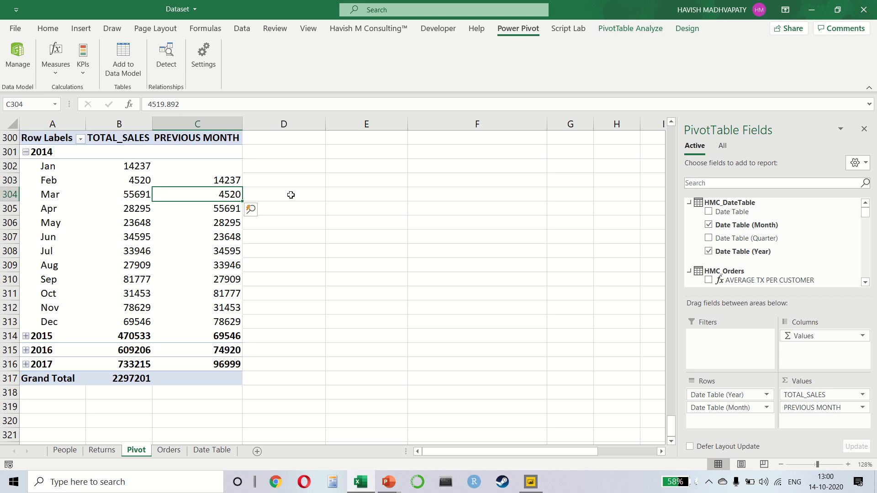
pyautogui.press('Left')
pyautogui.press('Right')
pyautogui.press('Down')
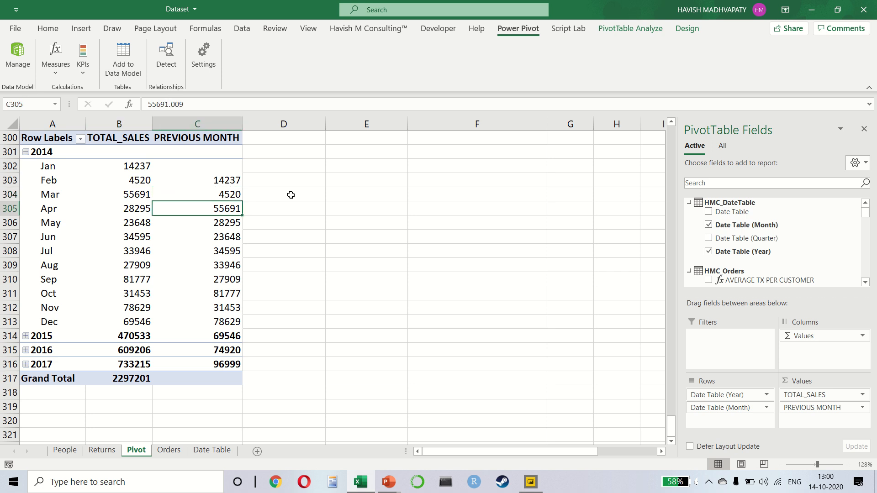
pyautogui.press('Up')
pyautogui.press('Down')
pyautogui.press('Down')
pyautogui.press('Up')
pyautogui.press('Up')
pyautogui.press('Up')
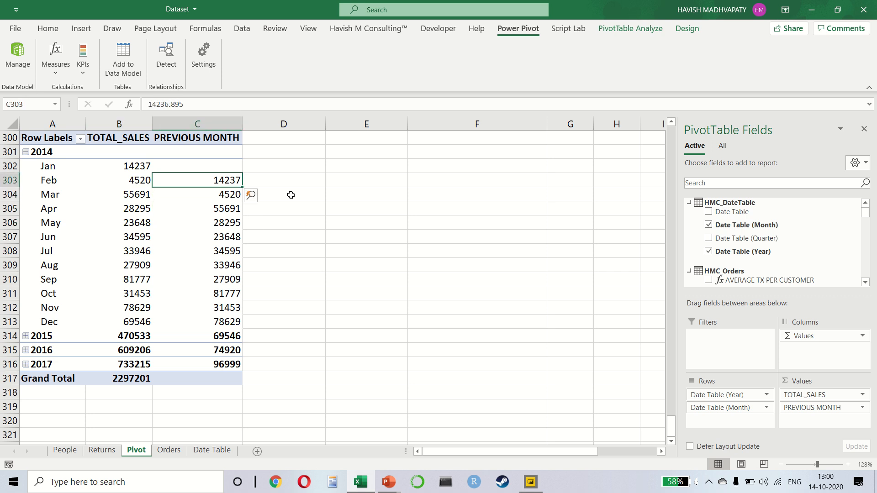
# Create another measure in the HMC_Orders table and name it MOM CHANGE.
pyautogui.scroll(1, 251, 197)
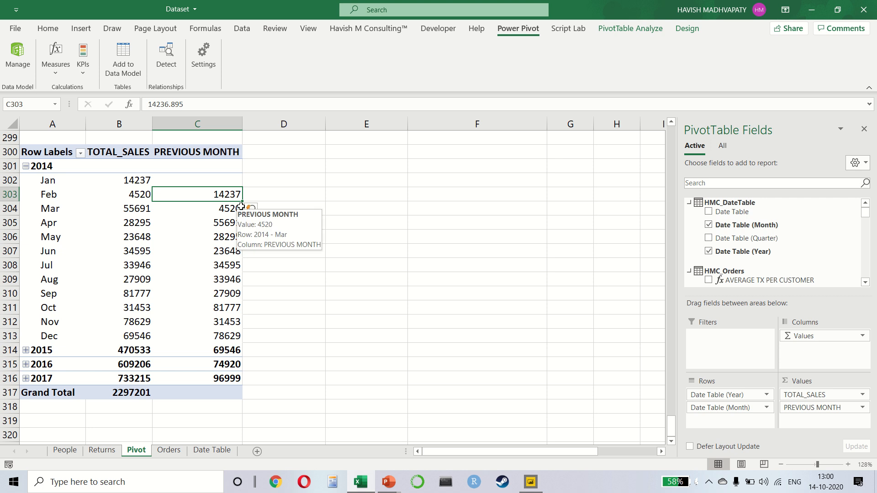
pyautogui.click(62, 68)
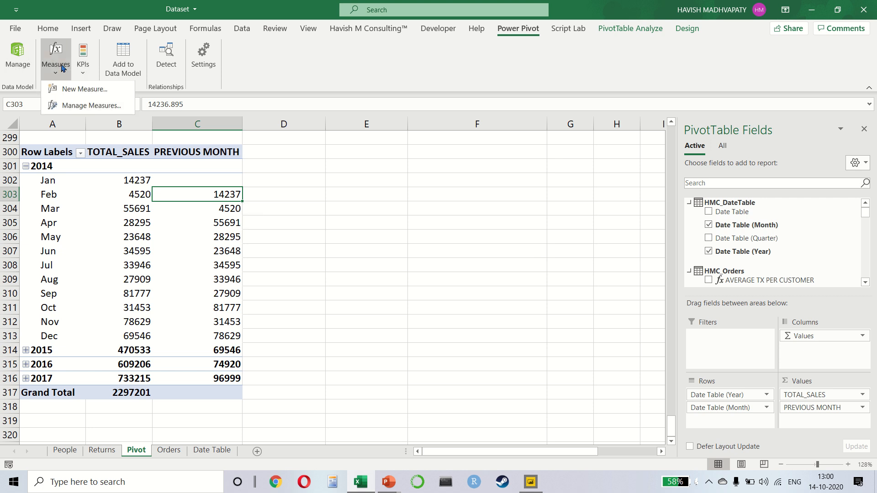
pyautogui.click(69, 89)
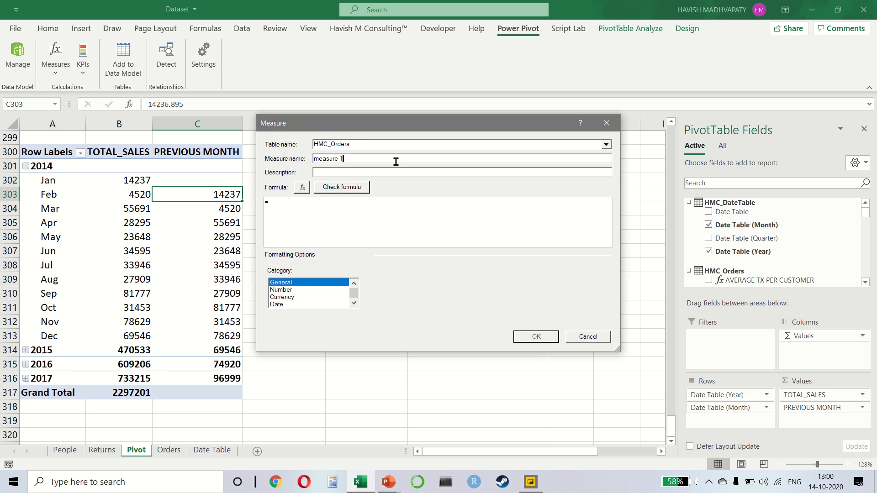
pyautogui.hotkey('shift', 'Left')
pyautogui.hotkey('shift', 'Home')
pyautogui.write('MOM CHANGE')
# Start the MOM CHANGE formula with the [TOTAL_SALES] measure.
pyautogui.click(319, 202)
pyautogui.write('TOT')
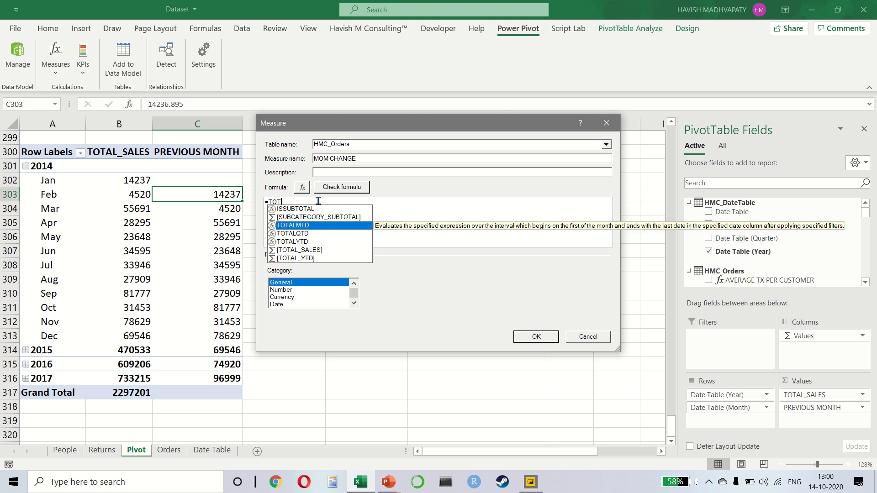
pyautogui.press('Down')
pyautogui.press('Down')
pyautogui.press('Down')
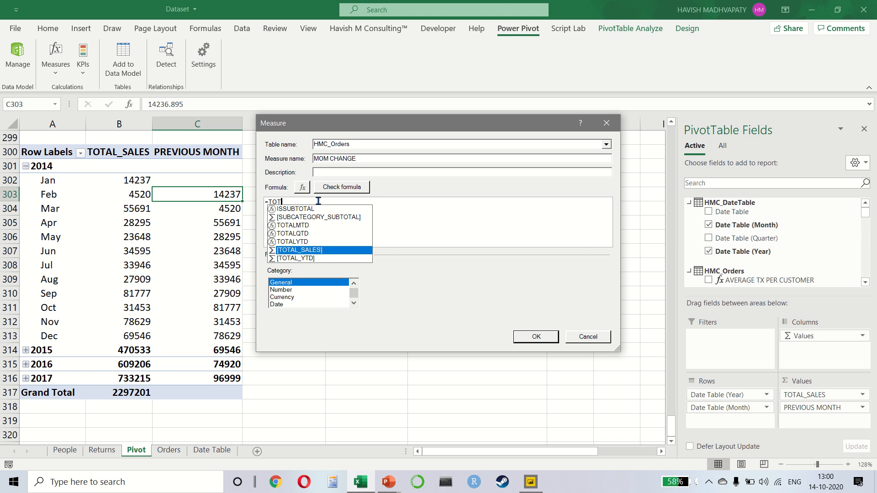
pyautogui.press('Tab')
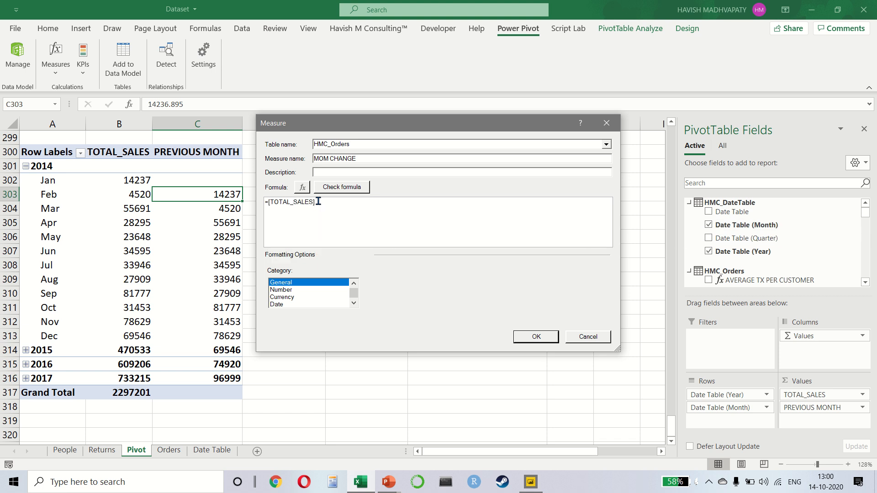
# Subtract the [PREVIOUS MONTH] measure from [TOTAL_SALES] in the formula.
pyautogui.write('-P')
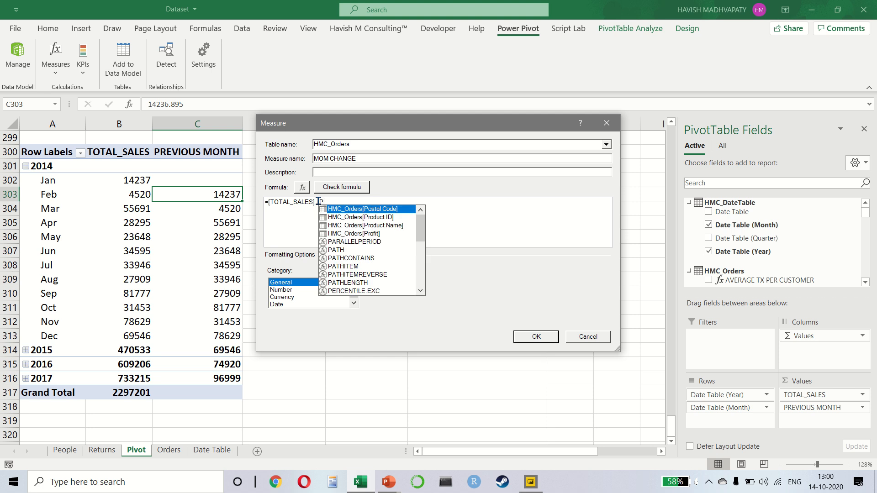
pyautogui.write('RE')
pyautogui.press('Down')
pyautogui.press('Down')
pyautogui.press('Down')
pyautogui.press('Up')
pyautogui.press('Up')
pyautogui.press('Up')
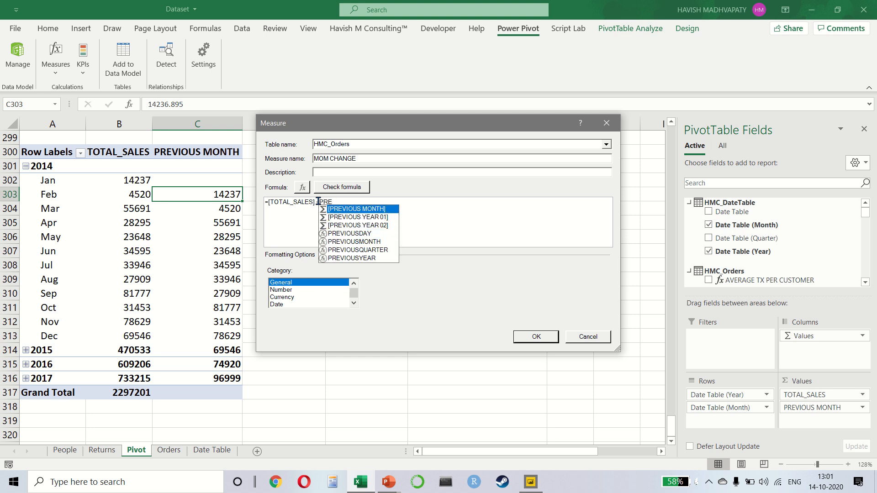
pyautogui.press('Tab')
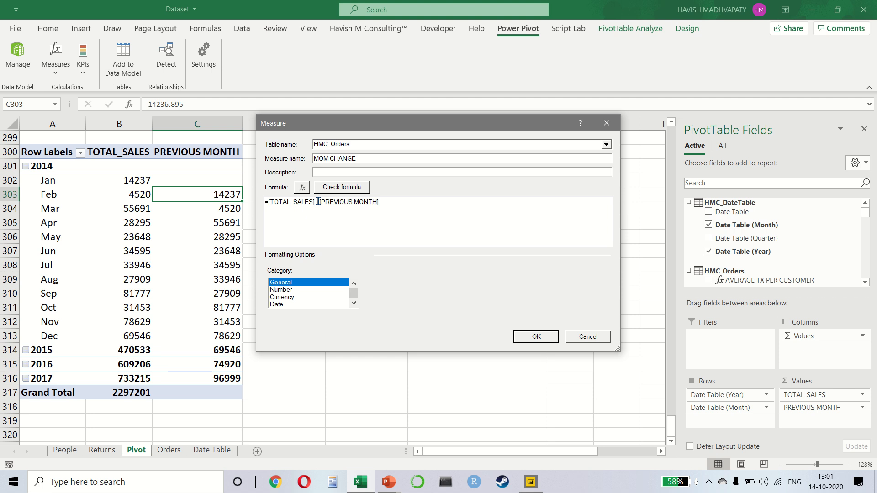
# Enclose the subtraction of [PREVIOUS MONTH] from [TOTAL_SALES] in parentheses.
pyautogui.write(')')
pyautogui.press('Home')
pyautogui.press('Right')
pyautogui.write('(')
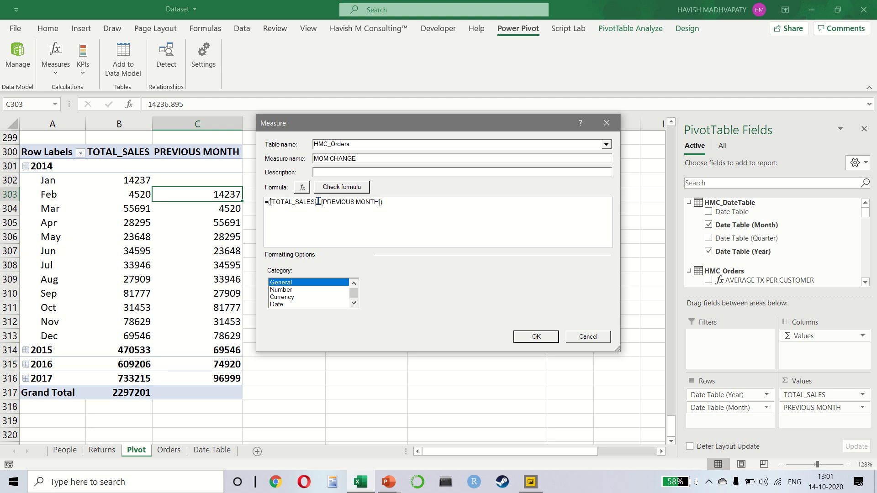
# Divide the bracketed difference by [PREVIOUS MONTH] and save the MOM CHANGE measure.
pyautogui.press('End')
pyautogui.write('/ ')
pyautogui.write('PRE')
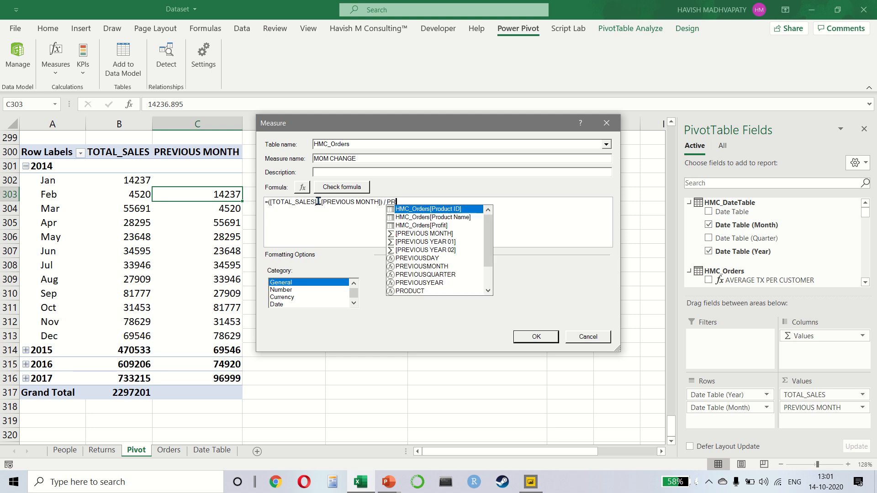
pyautogui.press('Tab')
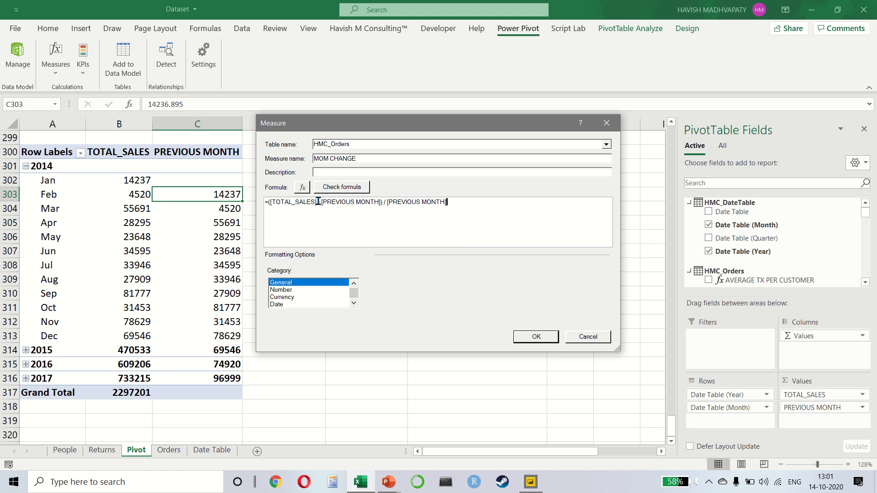
pyautogui.click(537, 337)
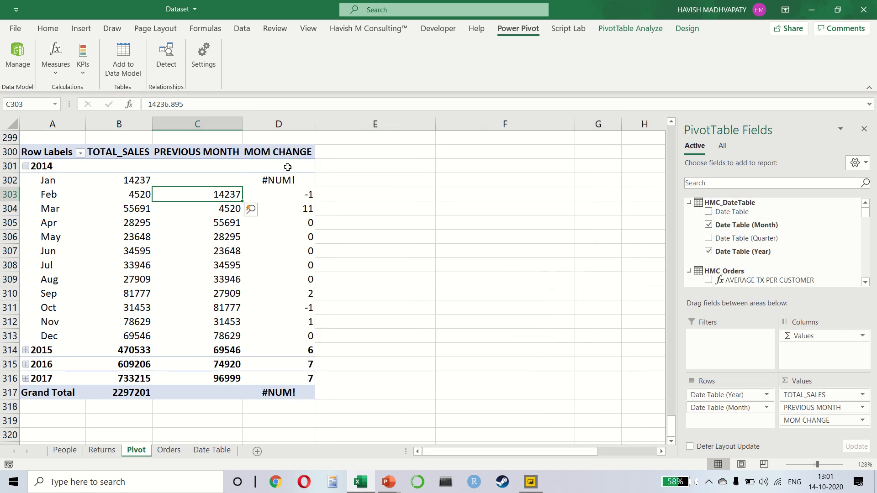
# Format the pivot table's MOM CHANGE values, from January 2014 down to the Grand Total, as percentages.
pyautogui.click(287, 167)
pyautogui.press('Down')
pyautogui.hotkey('shift', 'Up')
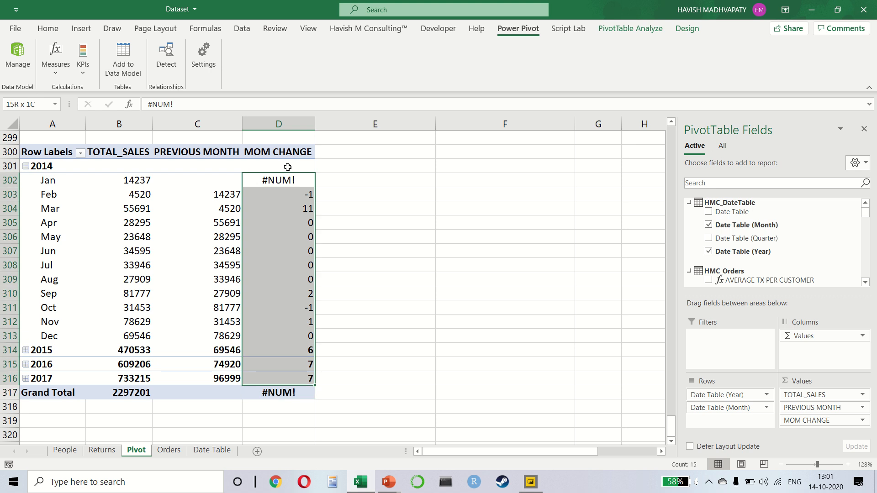
pyautogui.hotkey('shift', 'Down')
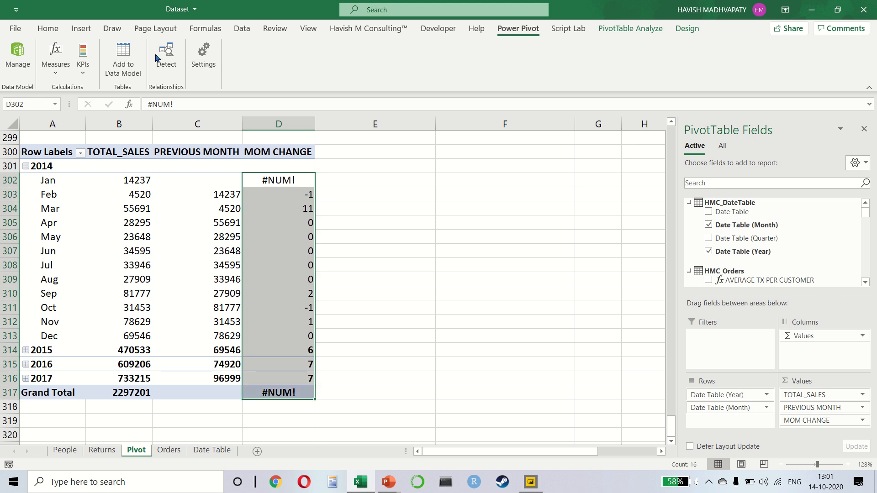
pyautogui.click(48, 30)
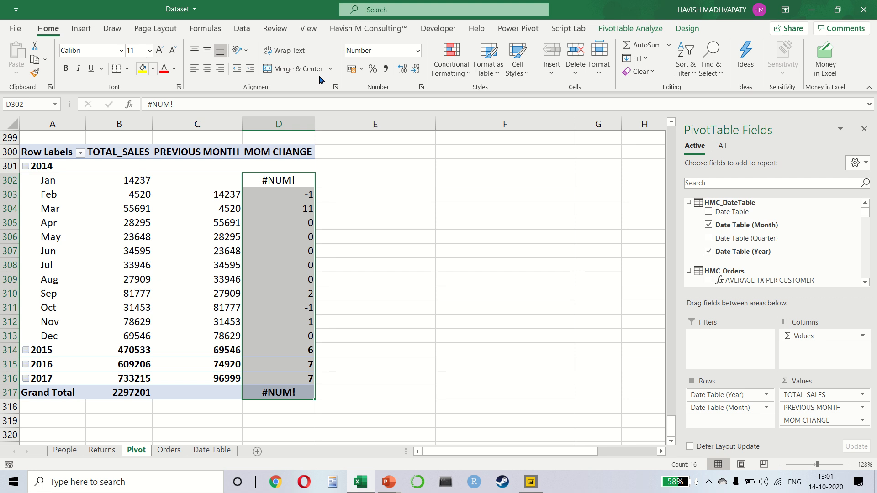
pyautogui.click(373, 68)
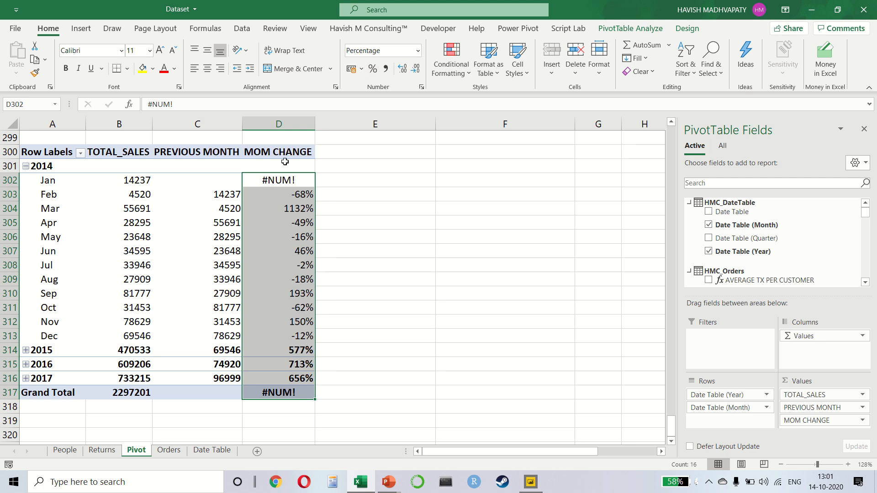
# Compare TOTAL_SALES and PREVIOUS MONTH with MOM CHANGE in the February and March 2014 rows.
pyautogui.press('Down')
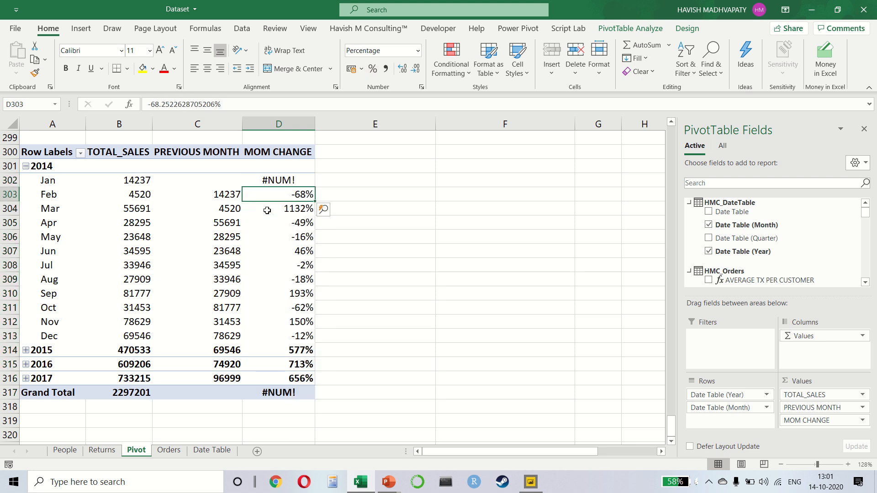
pyautogui.press('Left')
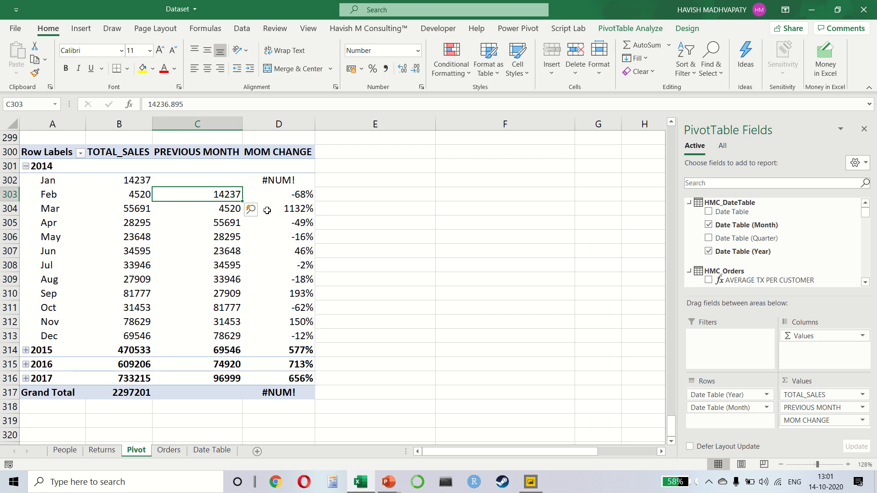
pyautogui.press('Left')
pyautogui.press('Right')
pyautogui.press('Right')
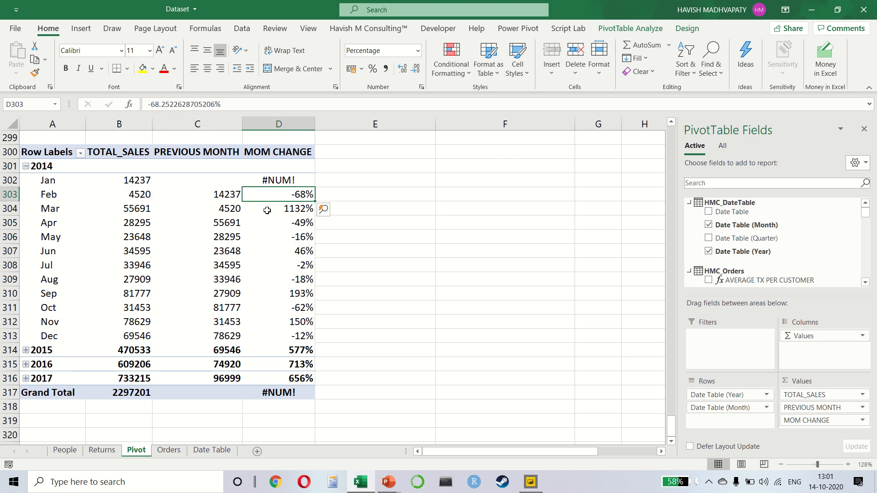
pyautogui.press('Down')
pyautogui.press('Left')
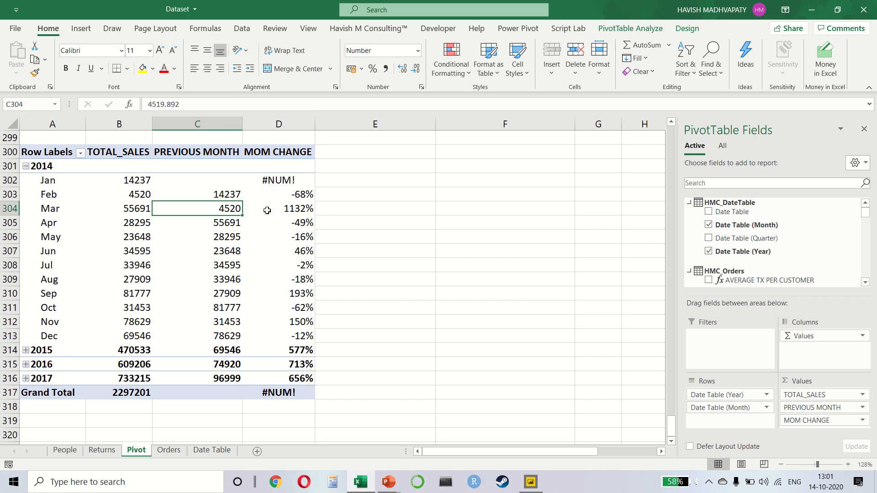
pyautogui.press('Left')
pyautogui.press('Right')
pyautogui.press('Right')
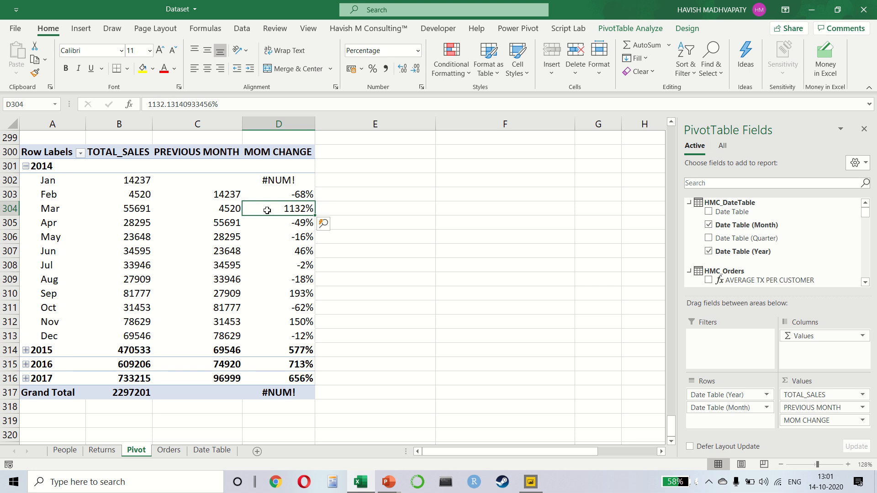
# Examine the January 2014 TOTAL_SALES and PREVIOUS MONTH cells behind the MOM CHANGE error, and review the MOM CHANGE column.
pyautogui.press('Up')
pyautogui.press('Up')
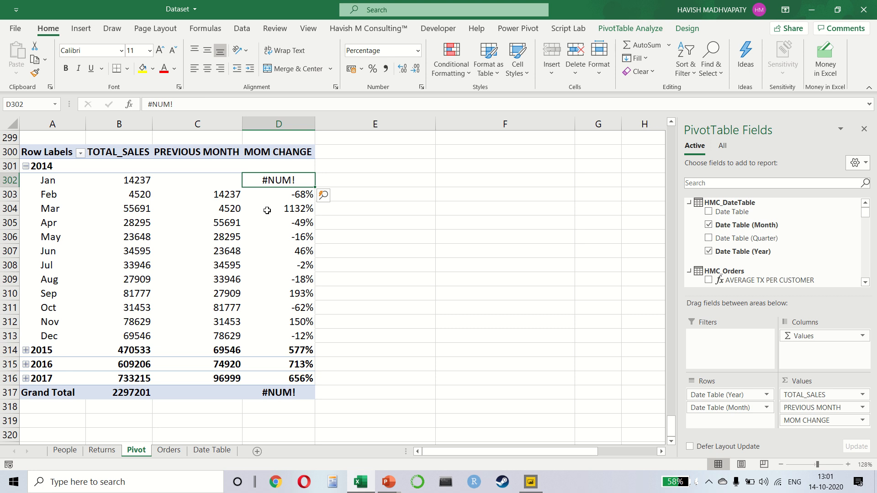
pyautogui.press('Left')
pyautogui.press('Left')
pyautogui.hotkey('shift', 'Right')
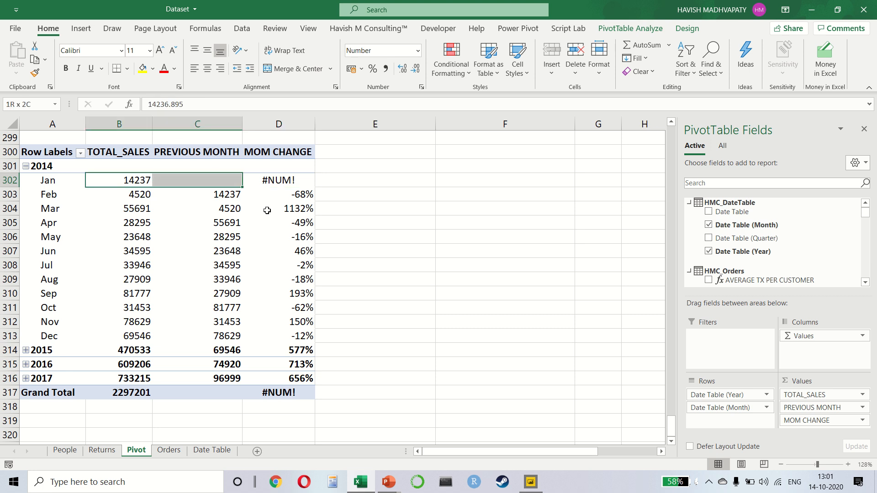
pyautogui.press('Right')
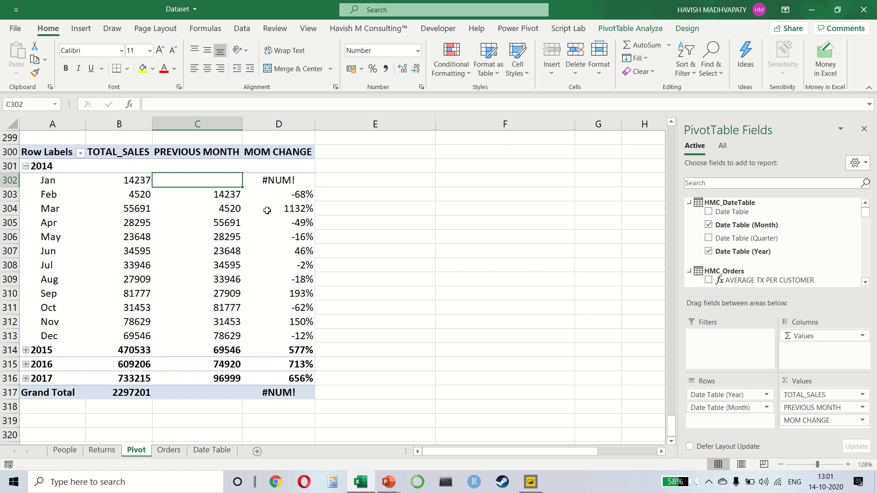
pyautogui.press('Right')
pyautogui.hotkey('ctrl', 'shift', 'Down')
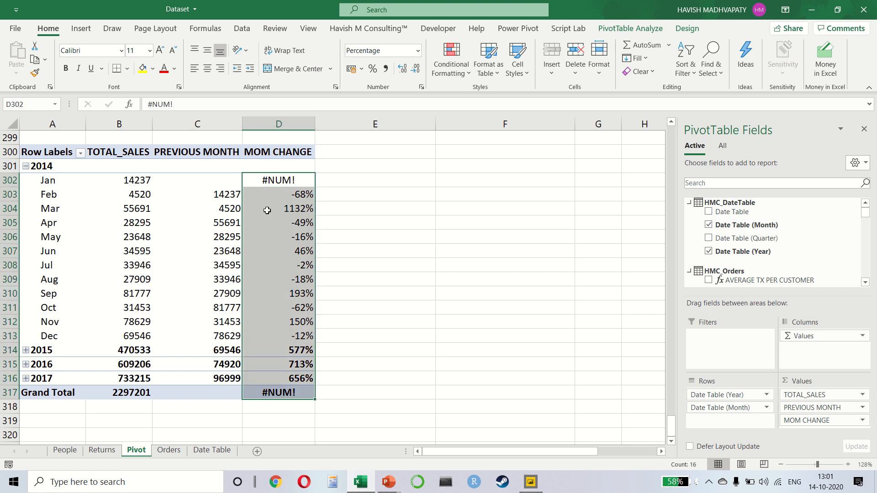
pyautogui.press('Left')
pyautogui.press('Left')
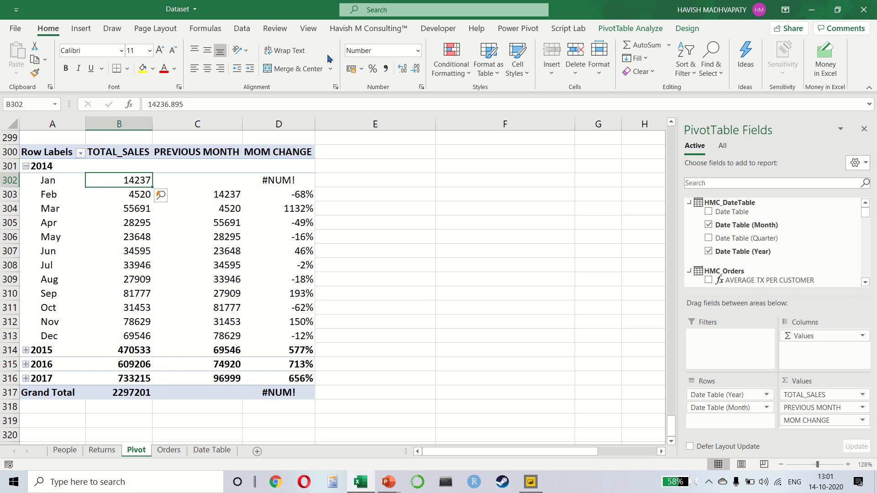
# Widen the Manage Measures window and open the MOM CHANGE measure for editing.
pyautogui.click(514, 34)
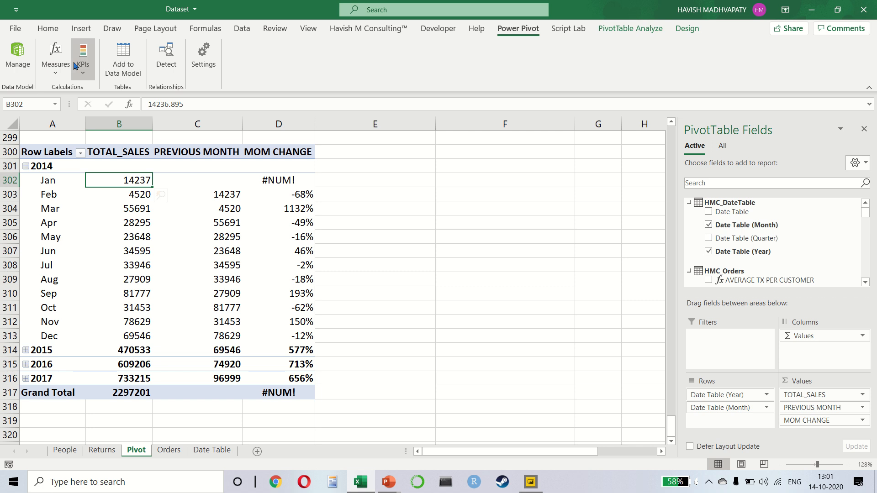
pyautogui.click(55, 61)
pyautogui.click(81, 107)
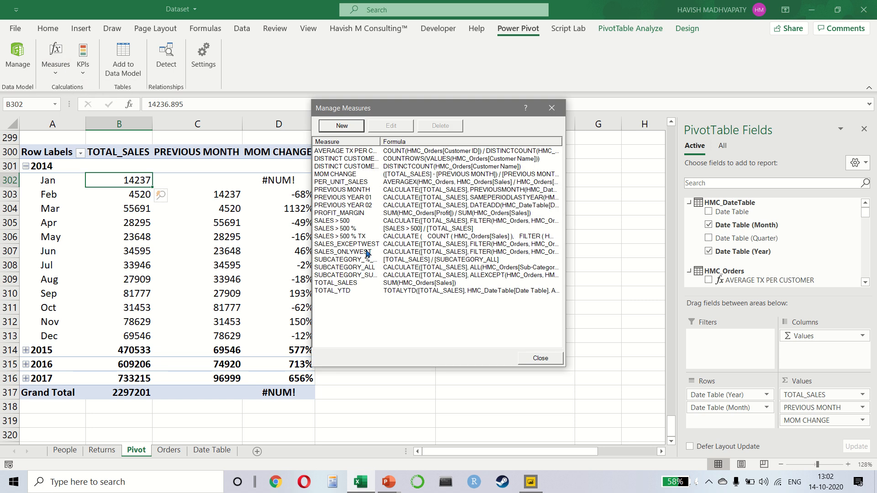
pyautogui.click(355, 191)
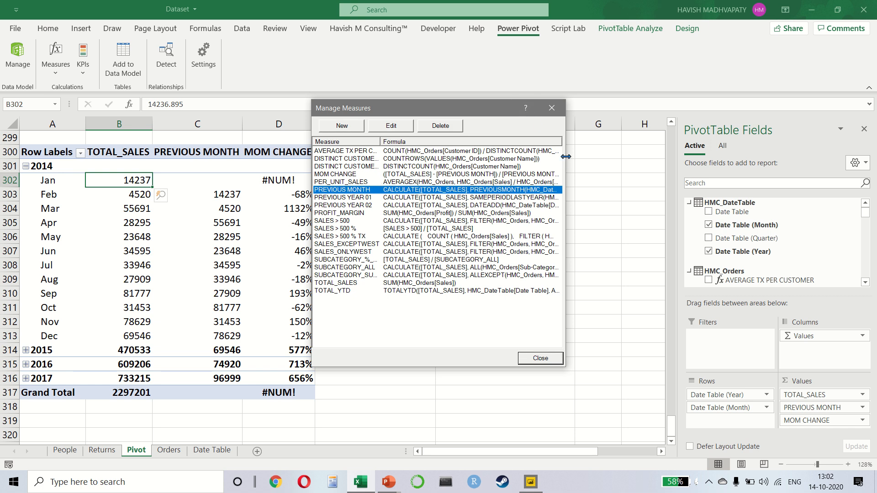
pyautogui.moveTo(565, 157); pyautogui.dragTo(745, 161)
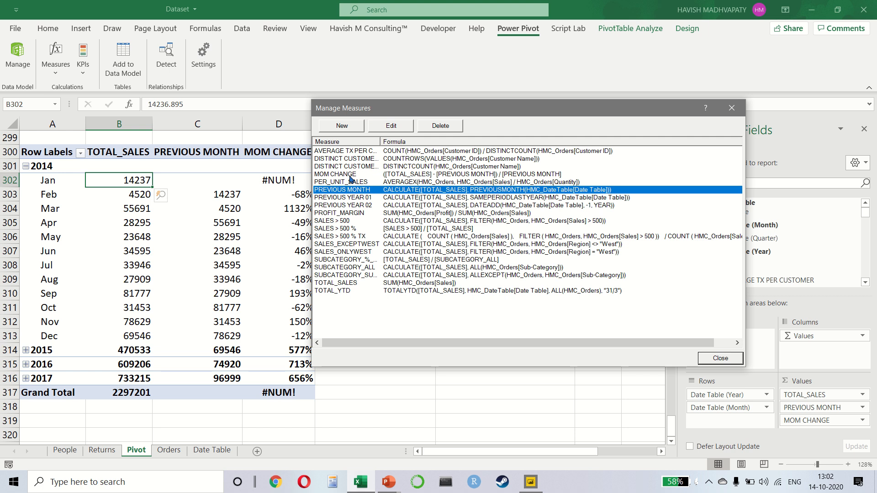
pyautogui.click(351, 178)
pyautogui.click(391, 127)
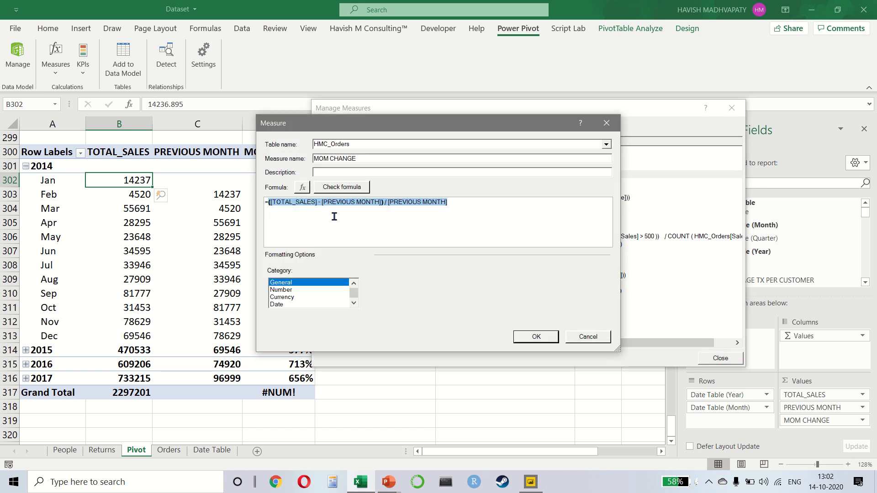
# Clear the existing MOM CHANGE formula after the equals sign and start it with the DIVIDE function.
pyautogui.click(323, 215)
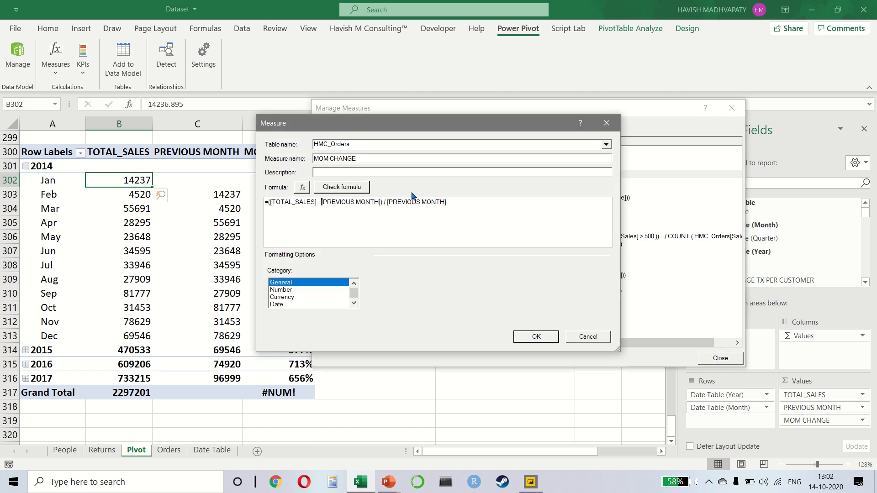
pyautogui.press('Right')
pyautogui.press('Right')
pyautogui.hotkey('shift', 'Right')
pyautogui.hotkey('shift', 'Right')
pyautogui.hotkey('shift', 'Right')
pyautogui.hotkey('shift', 'Right')
pyautogui.hotkey('shift', 'Right')
pyautogui.hotkey('shift', 'Right')
pyautogui.hotkey('shift', 'Right')
pyautogui.hotkey('shift', 'Right')
pyautogui.hotkey('shift', 'Right')
pyautogui.hotkey('shift', 'Right')
pyautogui.hotkey('shift', 'Right')
pyautogui.hotkey('shift', 'Right')
pyautogui.hotkey('shift', 'Right')
pyautogui.hotkey('shift', 'Right')
pyautogui.hotkey('shift', 'Right')
pyautogui.hotkey('shift', 'Right')
pyautogui.hotkey('shift', 'Right')
pyautogui.press('Left')
pyautogui.press('Left')
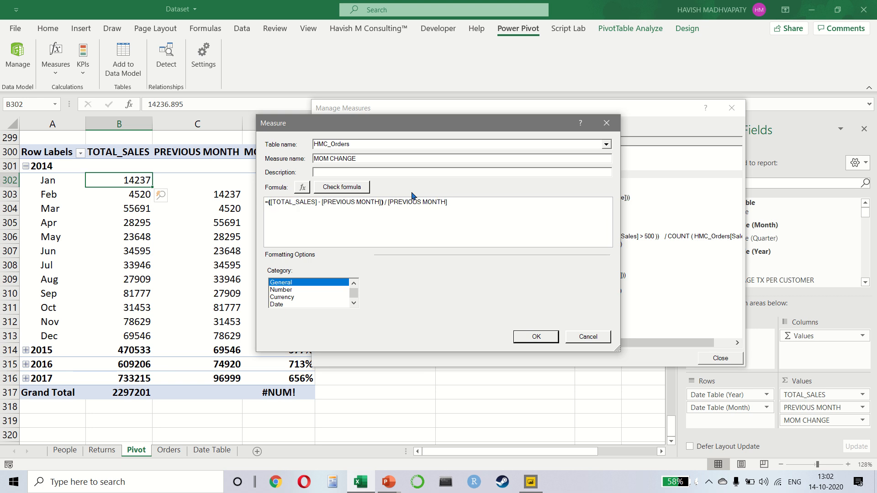
pyautogui.hotkey('shift', 'End')
pyautogui.press('Delete')
pyautogui.write('DIV')
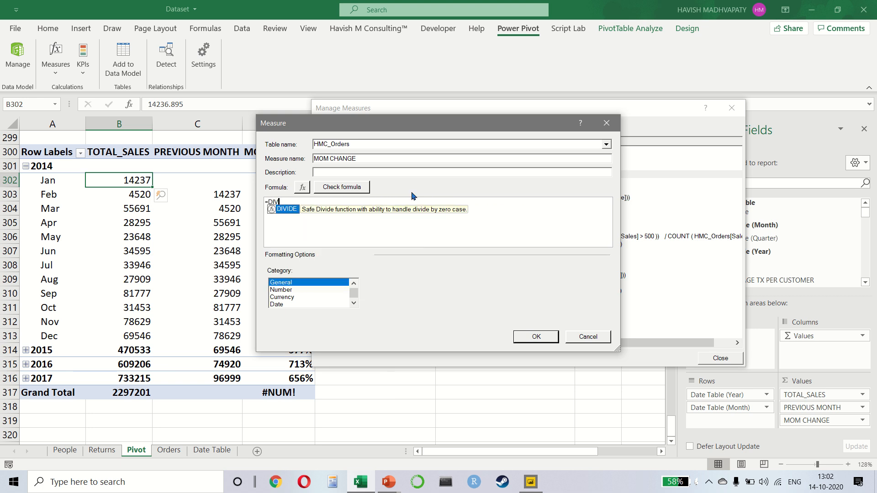
pyautogui.write('IDE')
pyautogui.write('(')
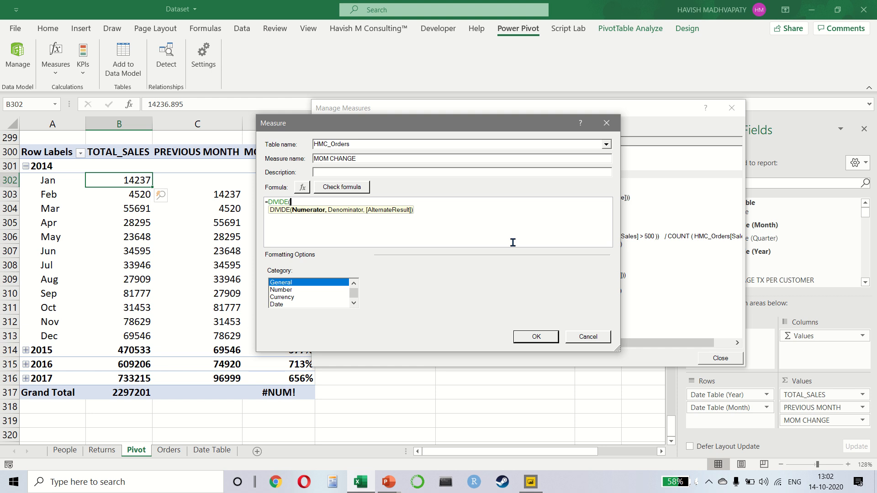
# Enter [TOTAL_SALES] - [PREVIOUS MONTH] as the numerator of the DIVIDE function.
pyautogui.write('TOT')
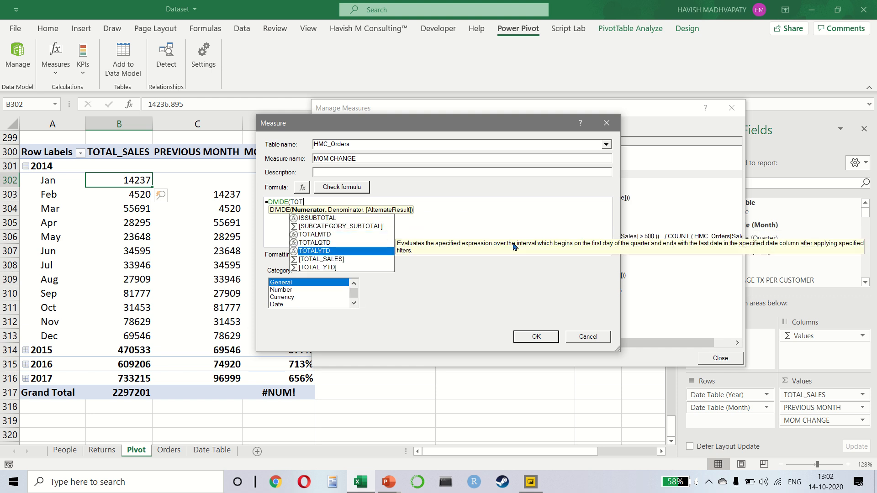
pyautogui.press('Up')
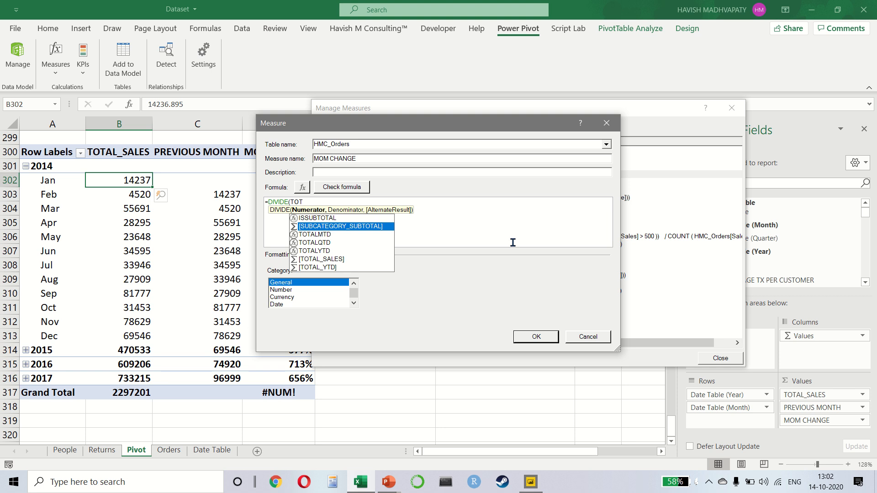
pyautogui.write('AL')
pyautogui.press('Down')
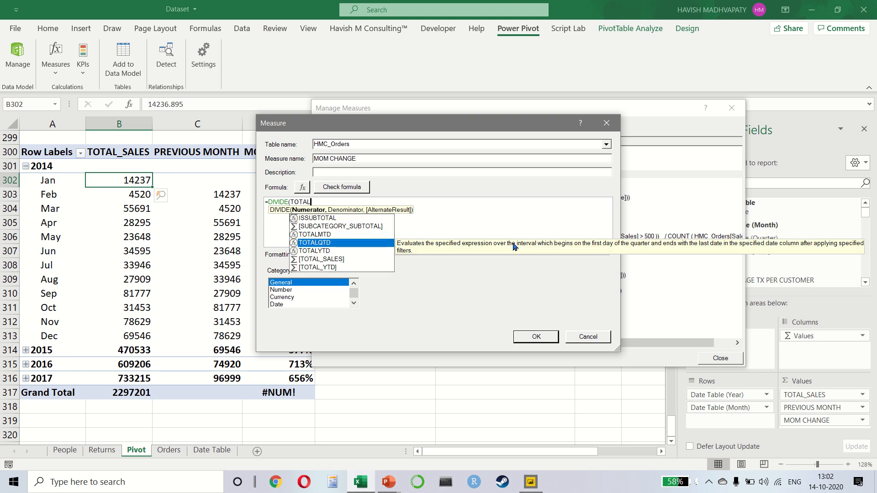
pyautogui.press('Down')
pyautogui.press('Down')
pyautogui.press('Tab')
pyautogui.write('-')
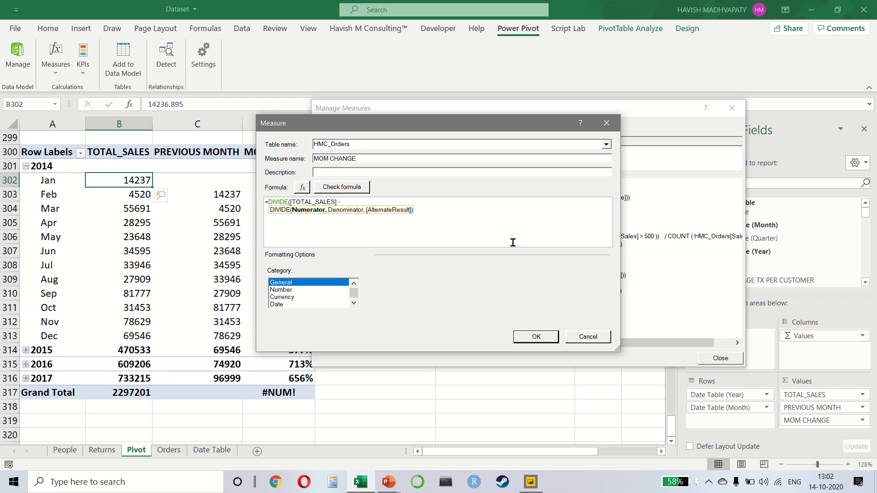
pyautogui.write(' [PRE')
pyautogui.press('Tab')
# Complete DIVIDE with [PREVIOUS MONTH] as the denominator, save the measure, and check the MOM CHANGE column in the pivot table.
pyautogui.write(',')
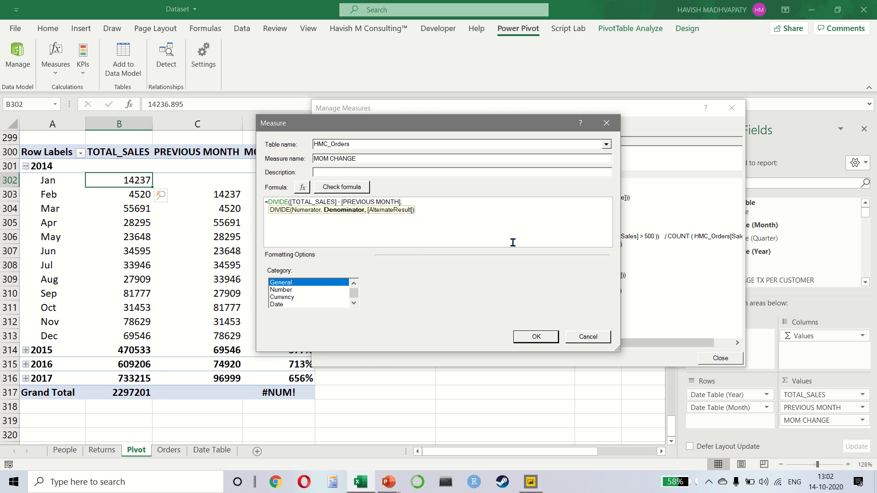
pyautogui.write(' [PREV')
pyautogui.press('Tab')
pyautogui.write(')')
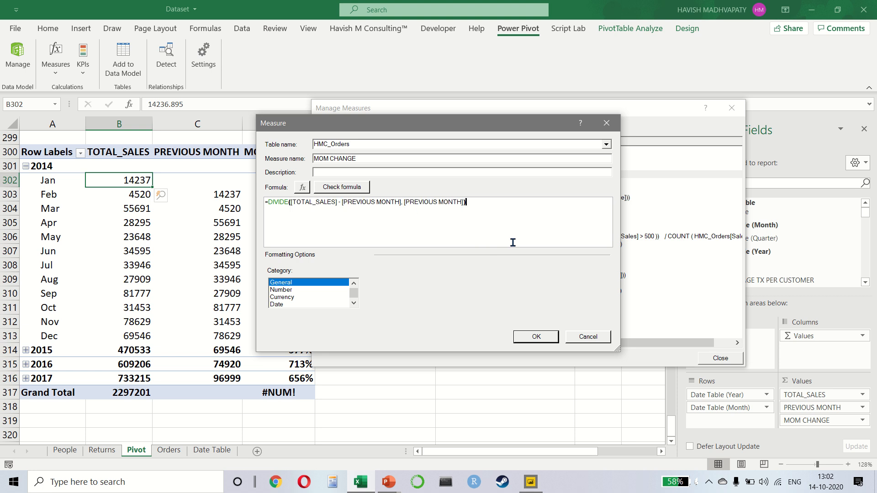
pyautogui.click(528, 336)
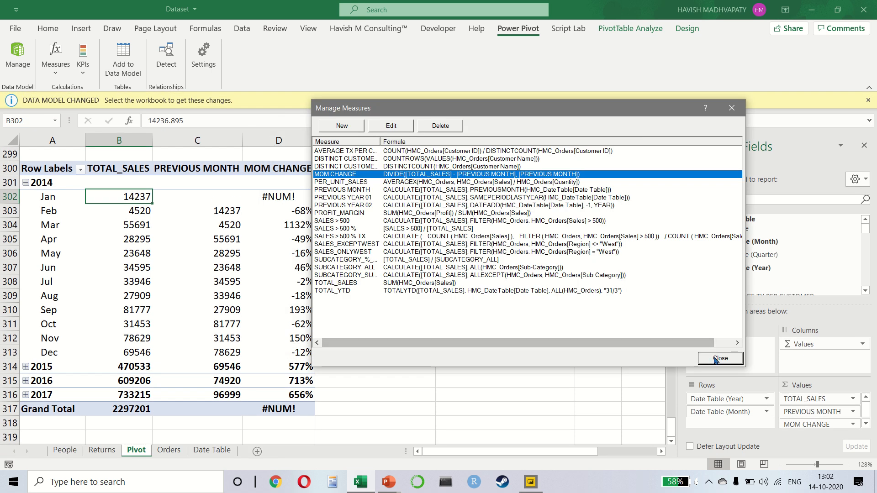
pyautogui.click(721, 358)
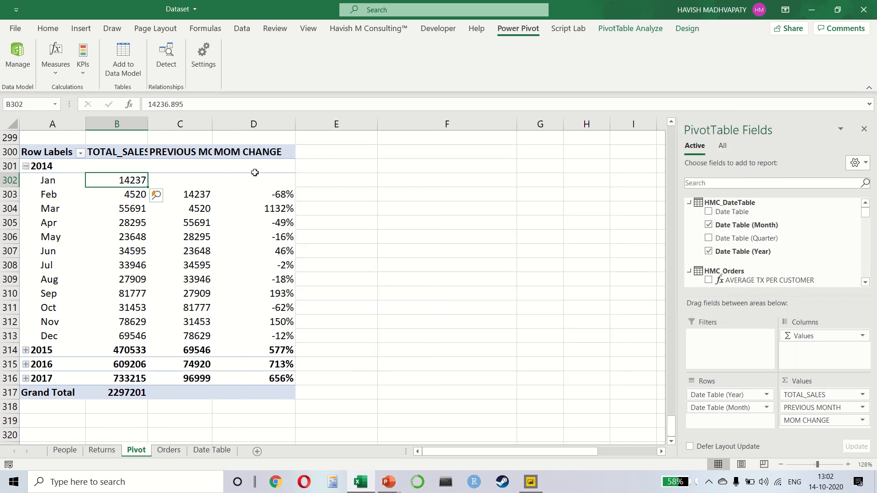
pyautogui.moveTo(270, 182); pyautogui.dragTo(291, 379)
pyautogui.click(258, 262)
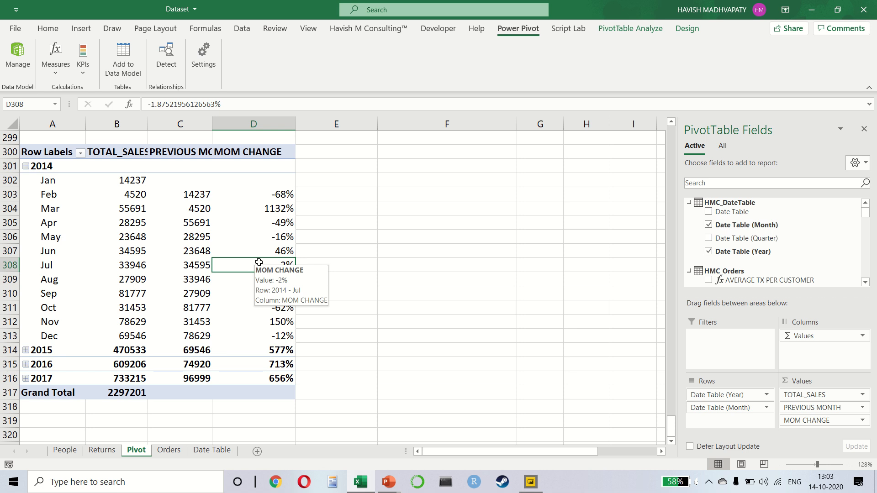
# Switch to Chrome, go to dax.guide, and open the Time Intelligence functions category.
pyautogui.hotkey('alt', 'Tab')
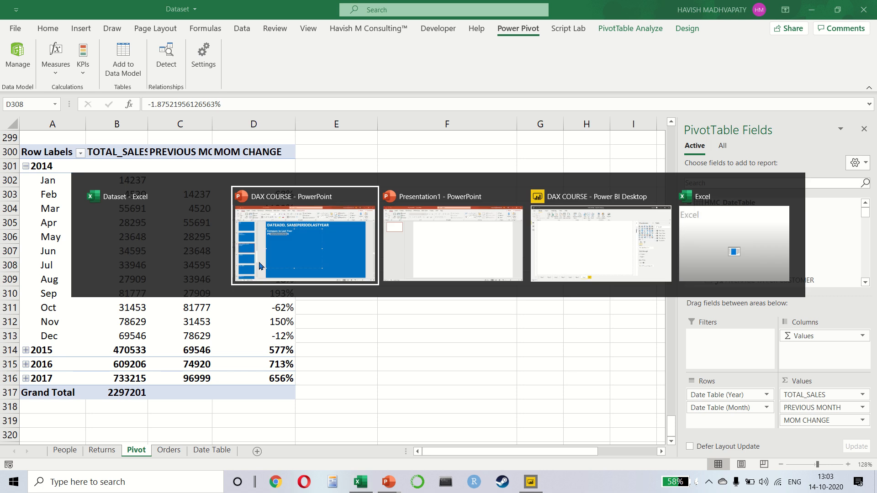
pyautogui.press('super')
pyautogui.write('Ch')
pyautogui.press('Return')
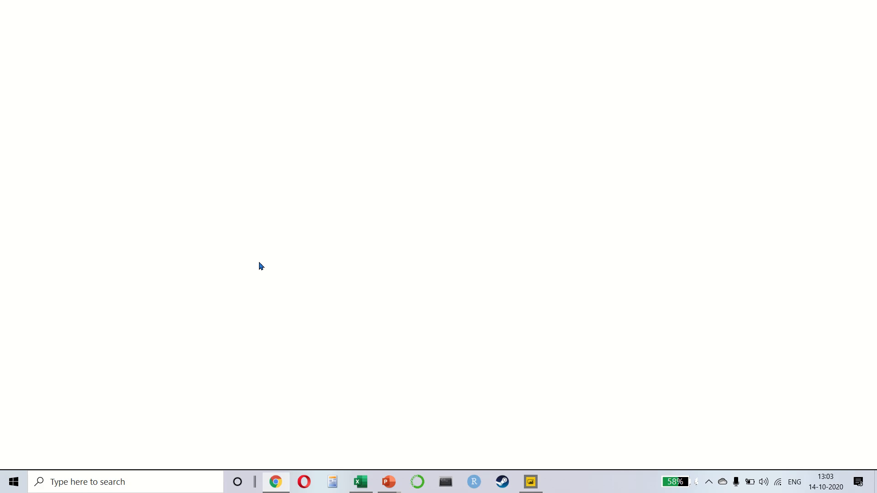
pyautogui.write('DAX.GUID')
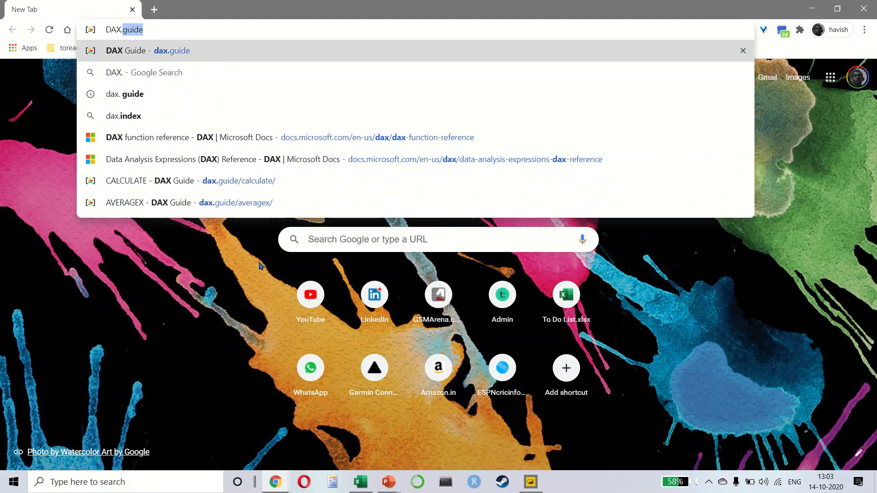
pyautogui.write('E')
pyautogui.press('Return')
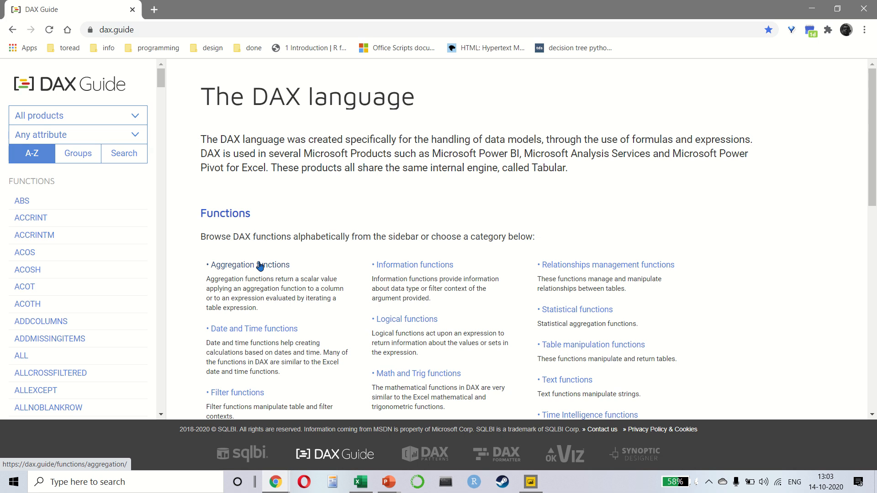
pyautogui.scroll(-2, 260, 267)
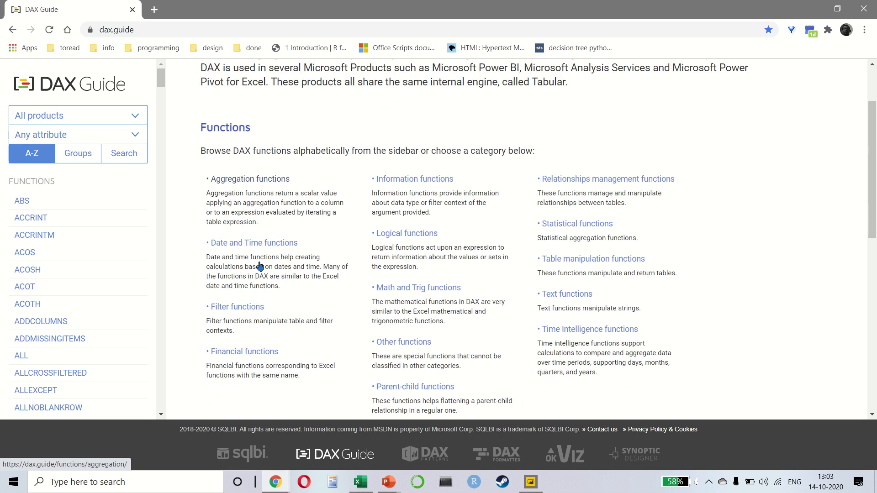
pyautogui.click(560, 333)
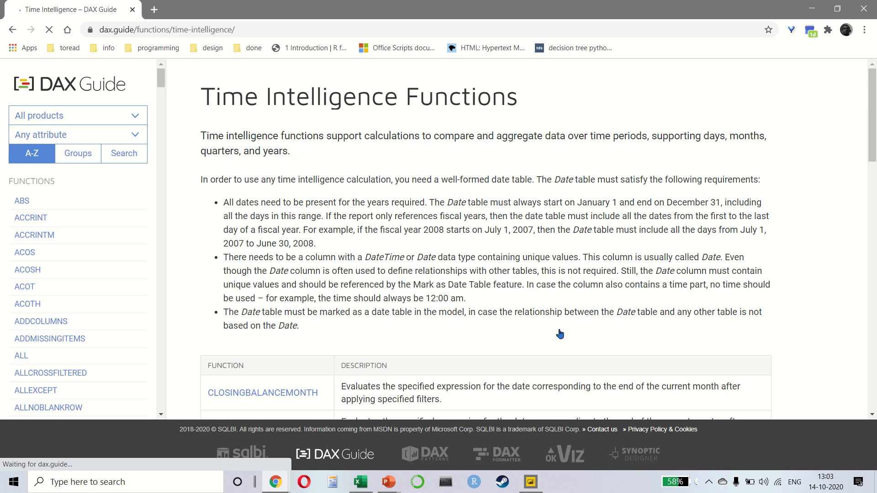
# Review the table of time intelligence functions and their descriptions, from CLOSINGBALANCEMONTH through TOTALYTD.
pyautogui.scroll(-6, 467, 286)
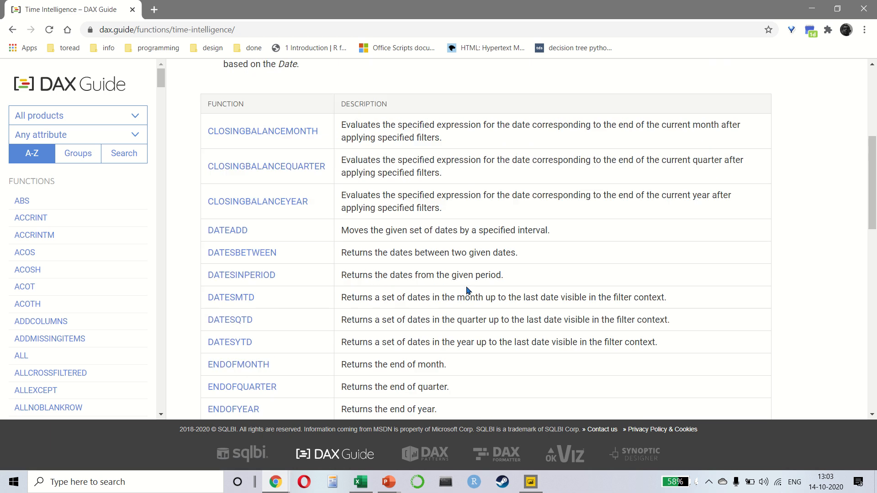
pyautogui.scroll(-6, 466, 286)
pyautogui.scroll(-9, 466, 286)
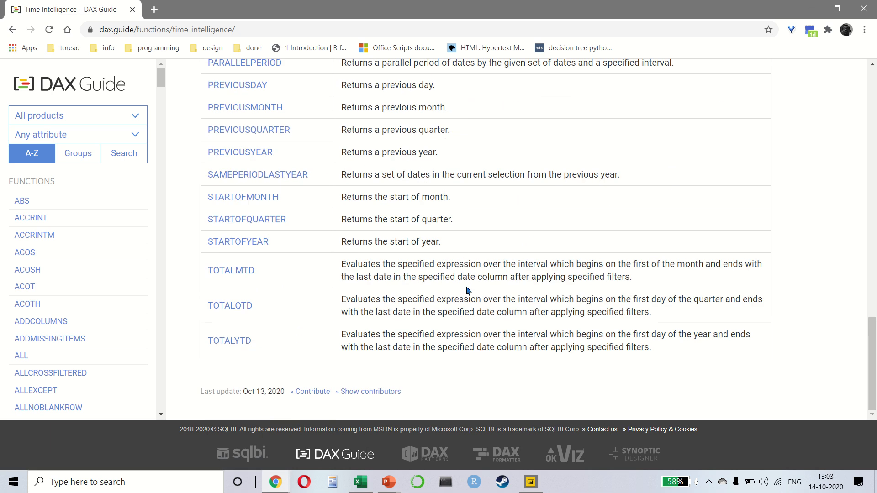
pyautogui.scroll(12, 467, 290)
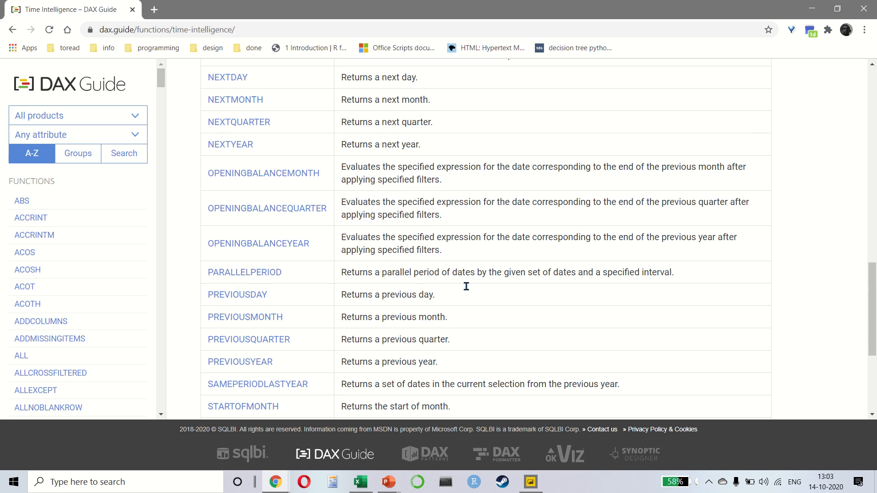
pyautogui.scroll(4, 468, 291)
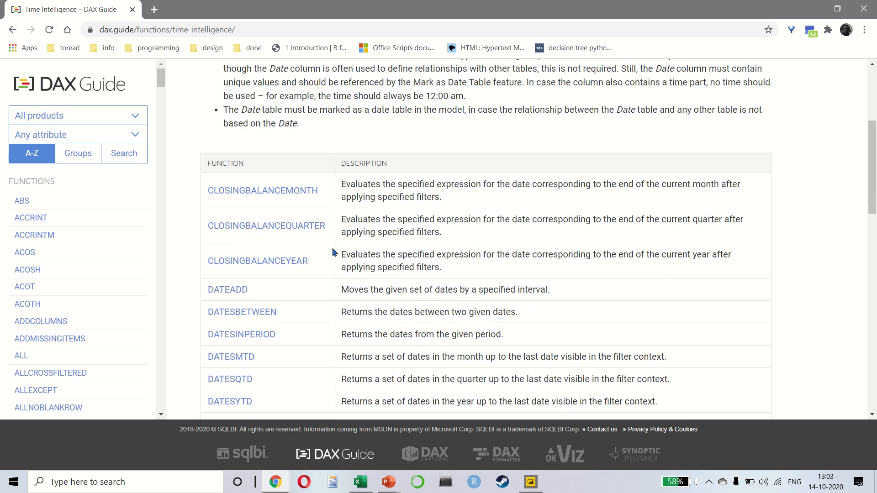
pyautogui.scroll(-2, 333, 251)
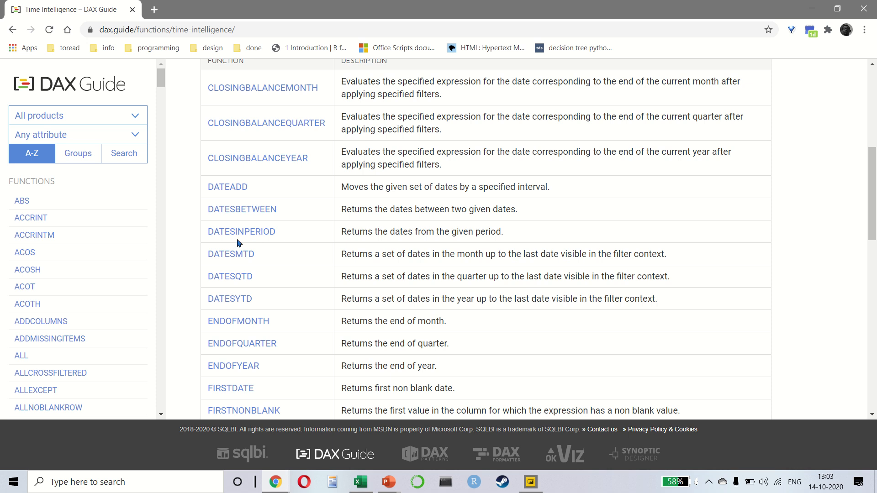
pyautogui.scroll(-2, 315, 224)
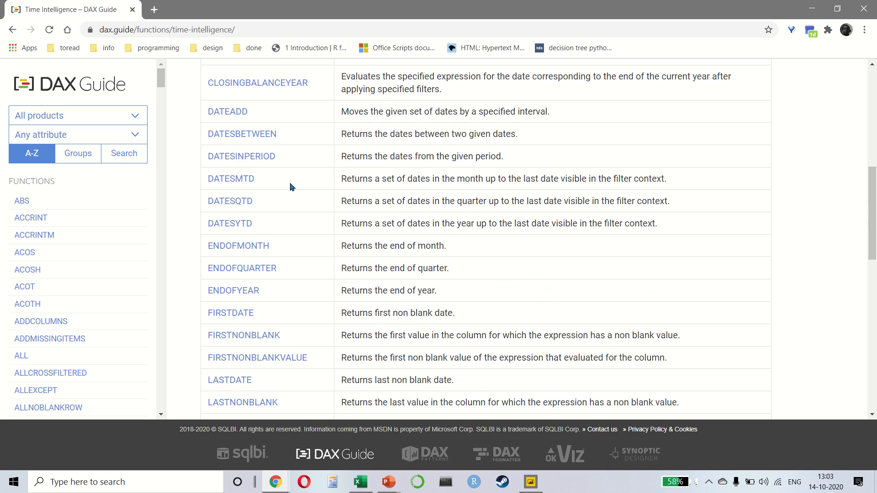
pyautogui.scroll(-2, 375, 262)
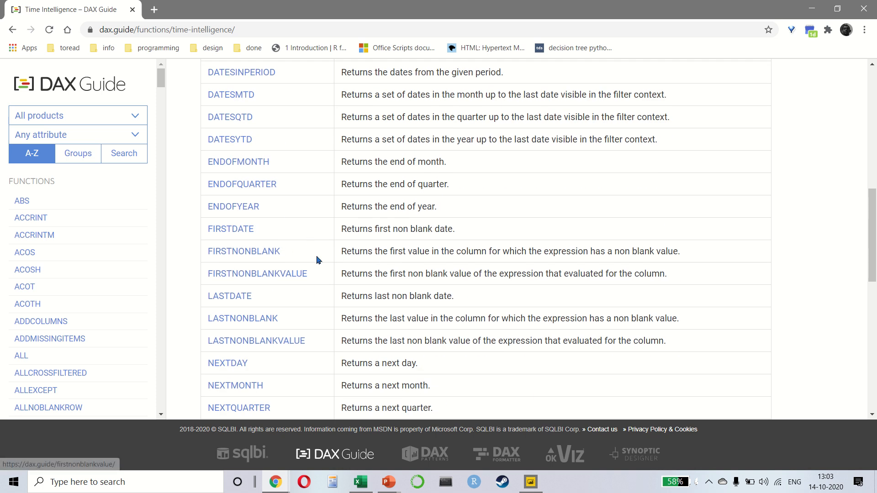
pyautogui.scroll(-3, 336, 272)
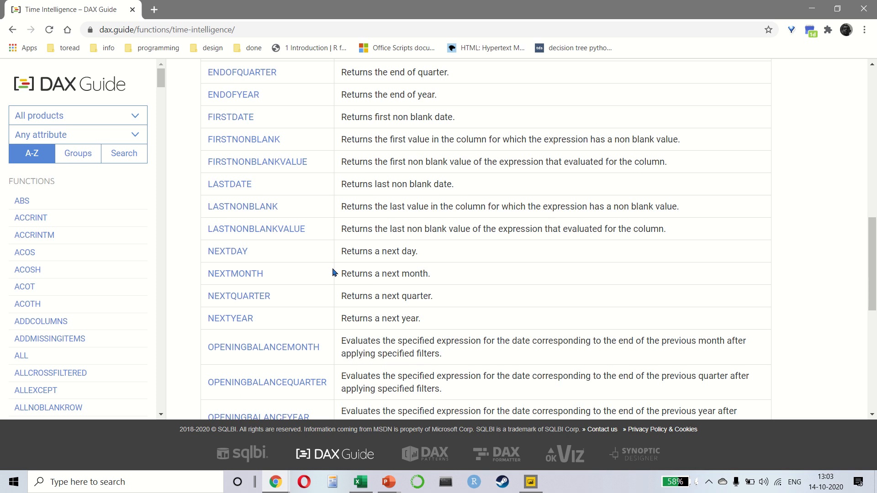
pyautogui.scroll(-6, 333, 273)
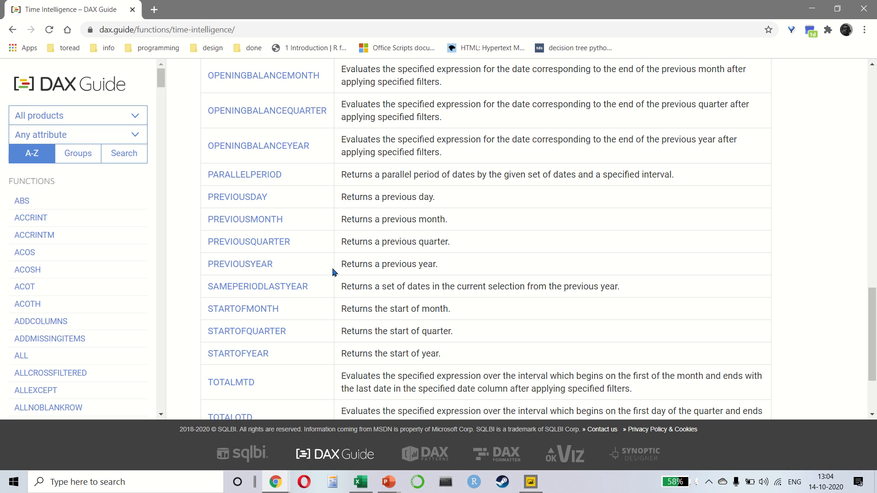
pyautogui.scroll(-2, 335, 273)
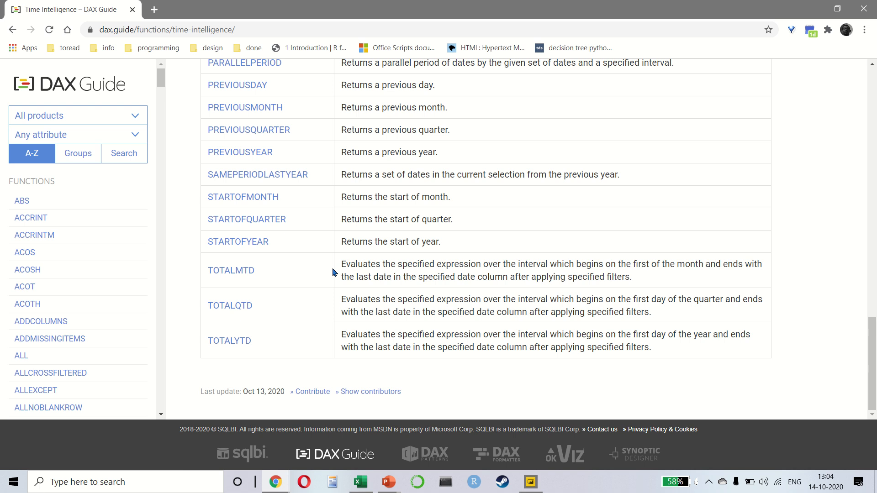
pyautogui.scroll(13, 334, 272)
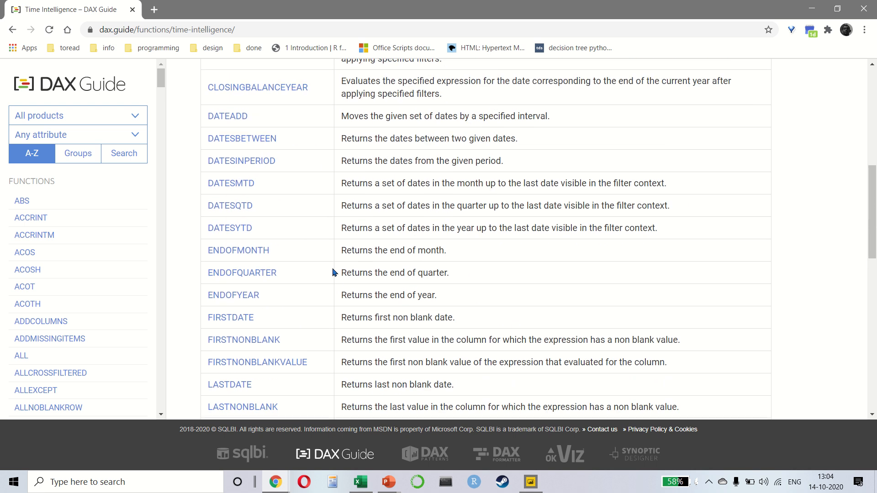
pyautogui.scroll(1, 334, 273)
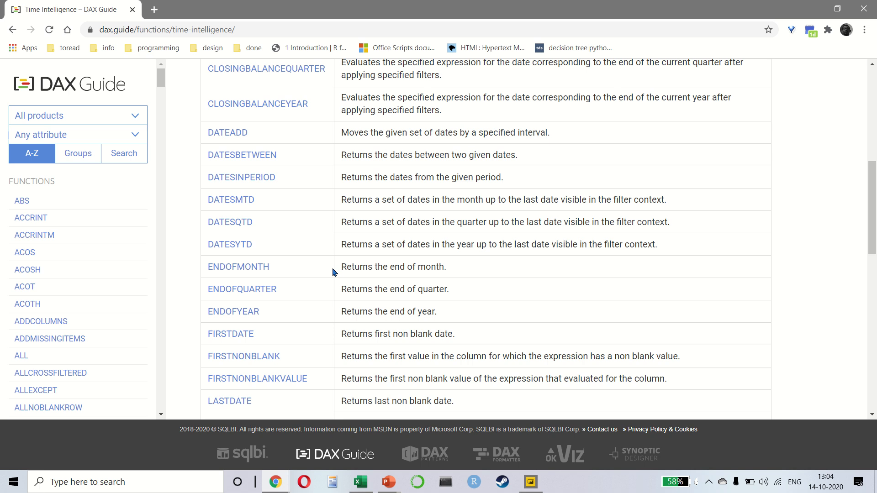
pyautogui.scroll(6, 334, 273)
pyautogui.scroll(-4, 334, 273)
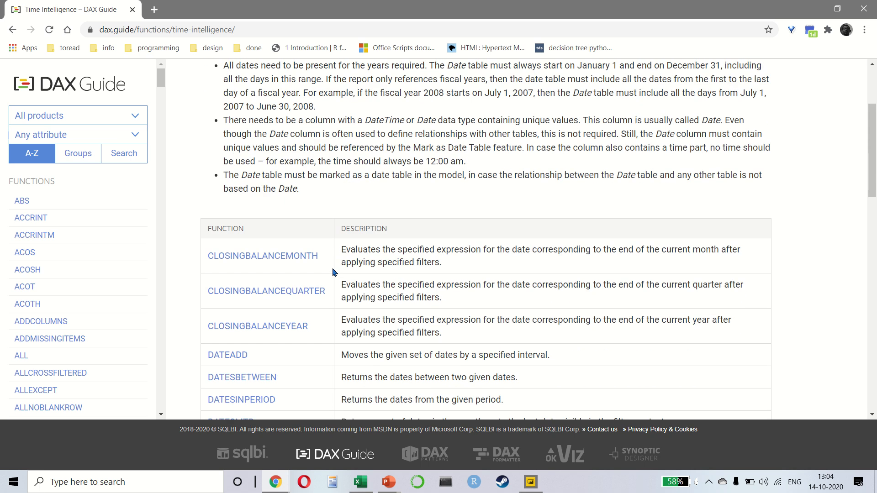
pyautogui.scroll(-4, 334, 273)
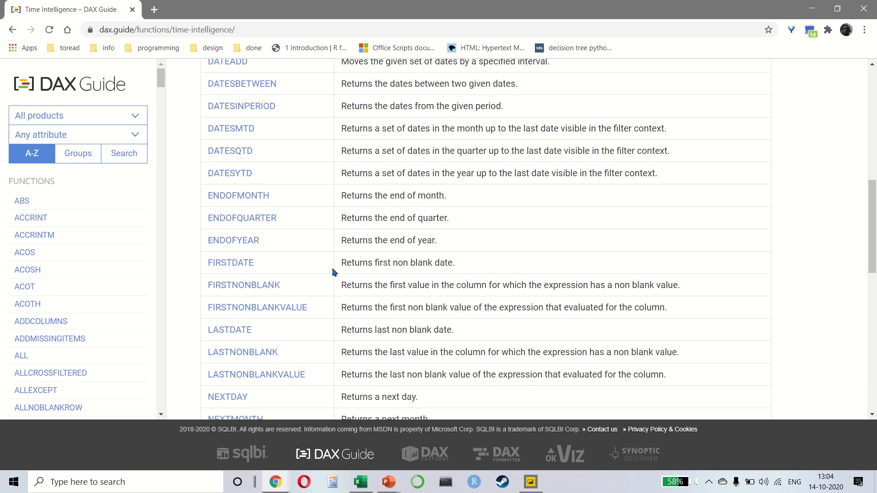